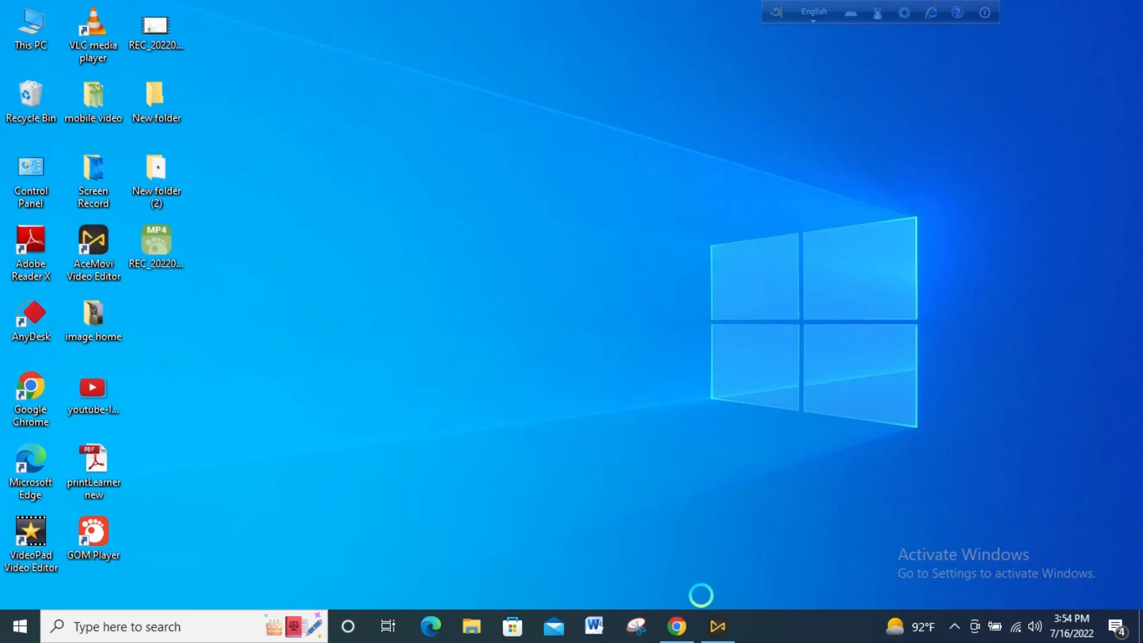
# - Open Chrome and search Google for windows 10 download
pyautogui.click(678, 622)
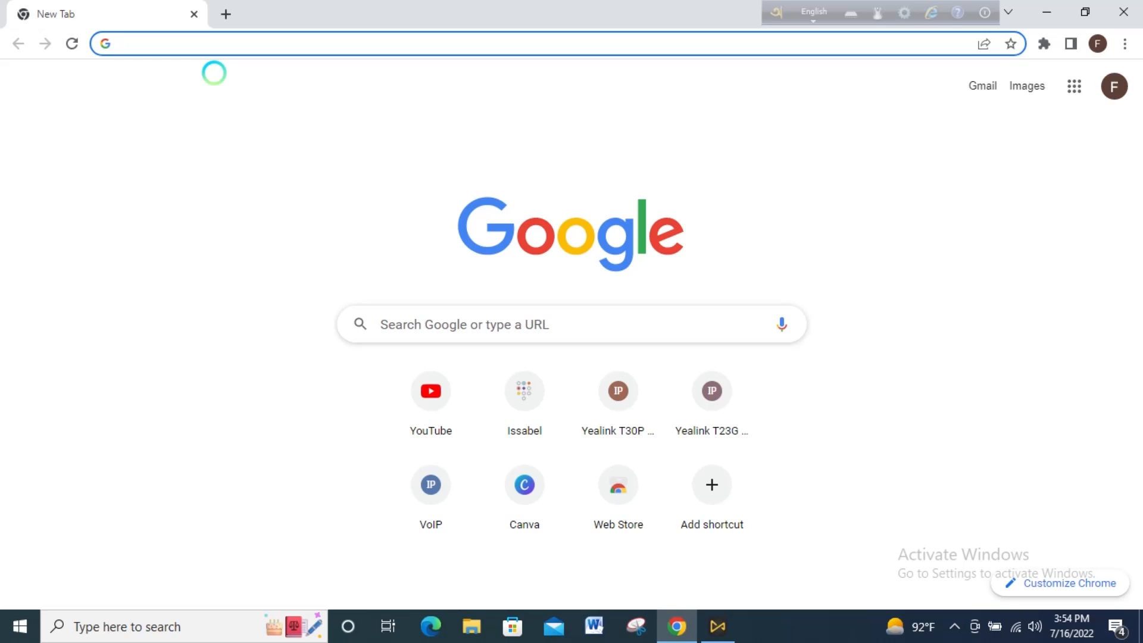
pyautogui.write('w')
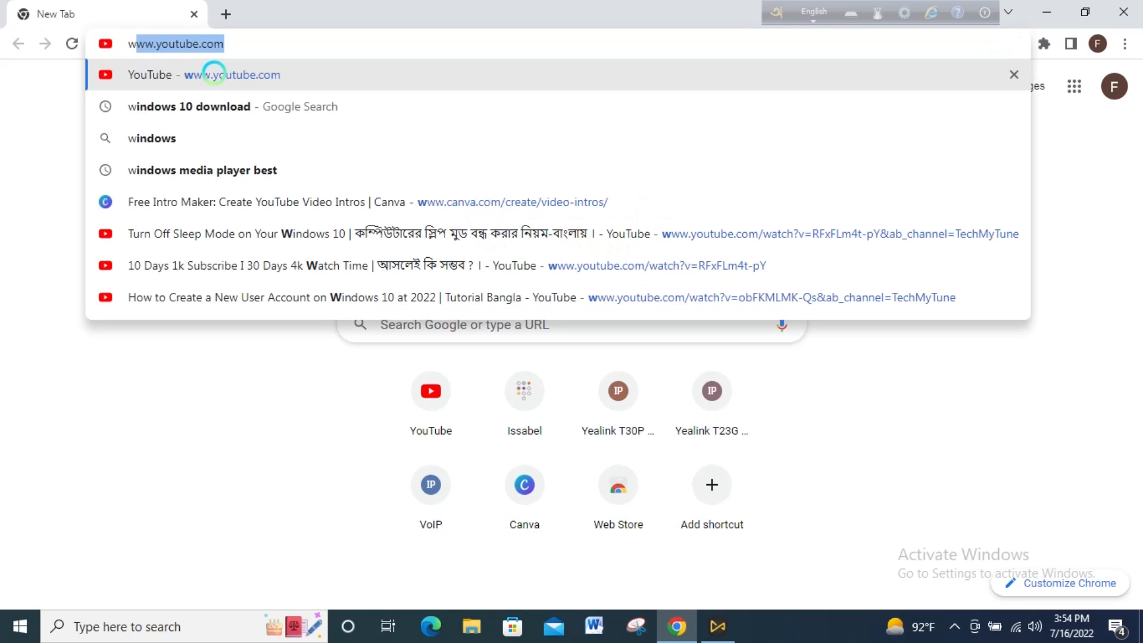
pyautogui.write('i')
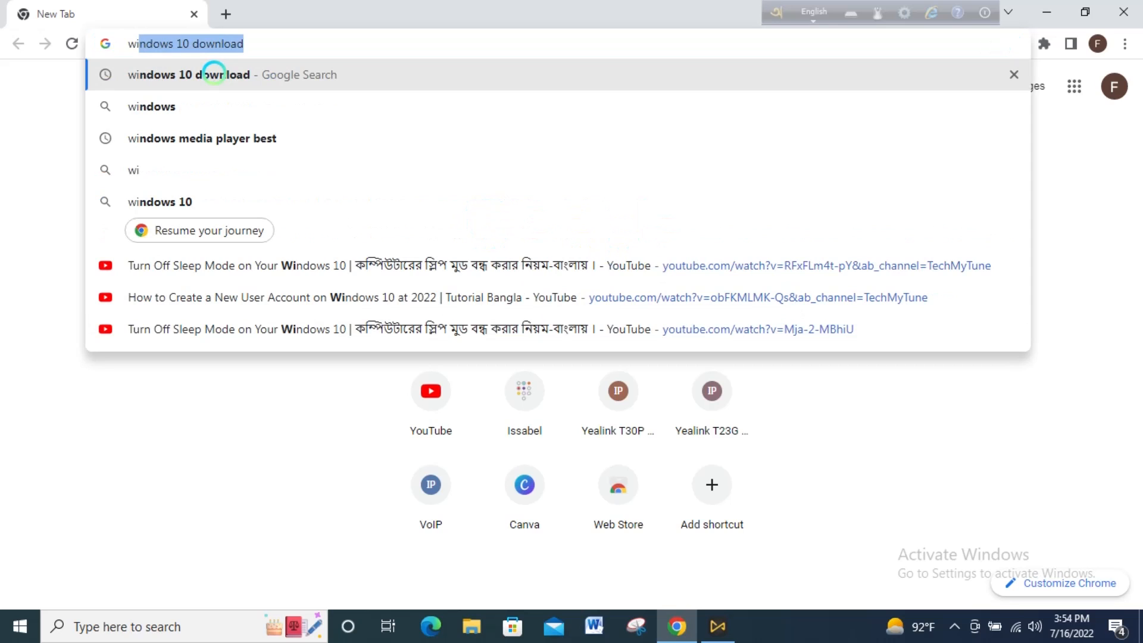
pyautogui.press('Right')
pyautogui.click(214, 75)
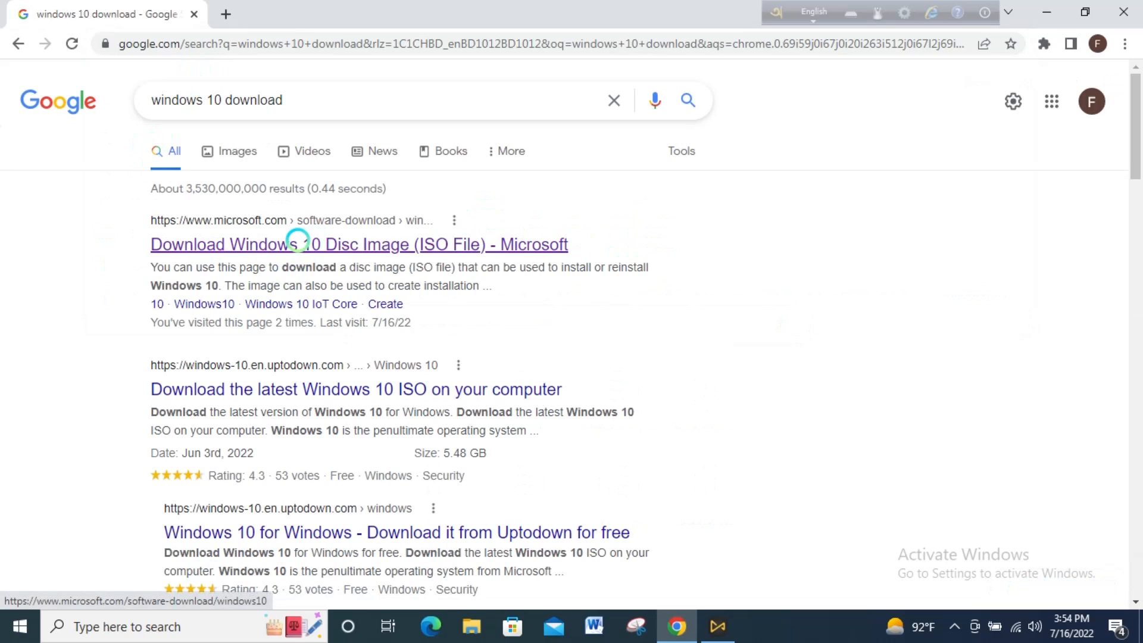
# - Open Microsoft's Download Windows 10 page and download the installation media creation tool
pyautogui.click(212, 235)
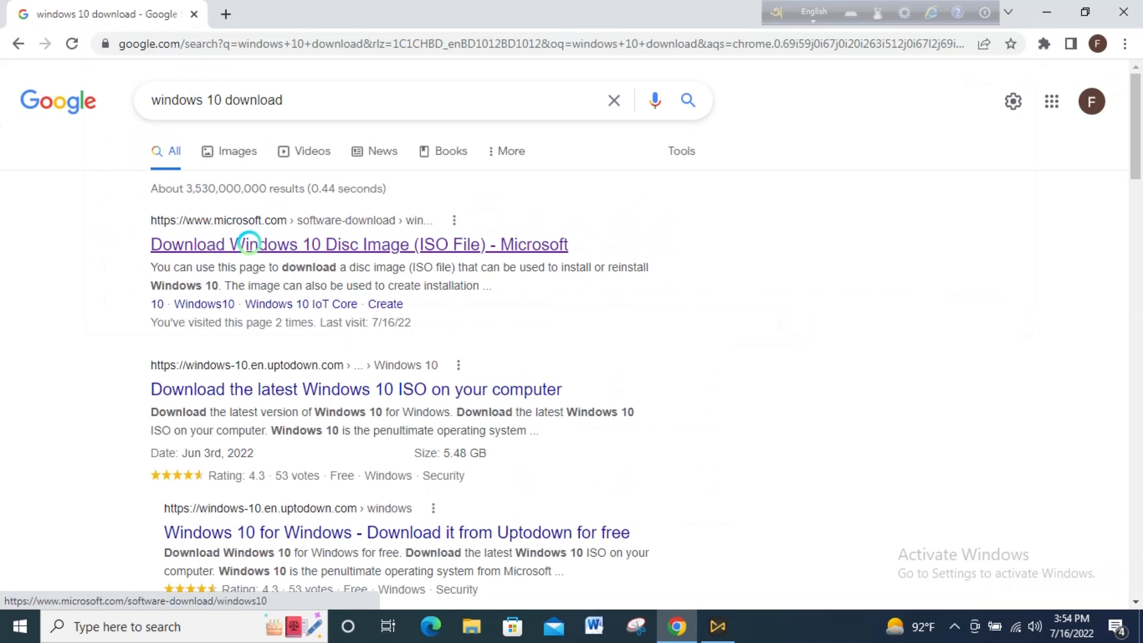
pyautogui.click(271, 241)
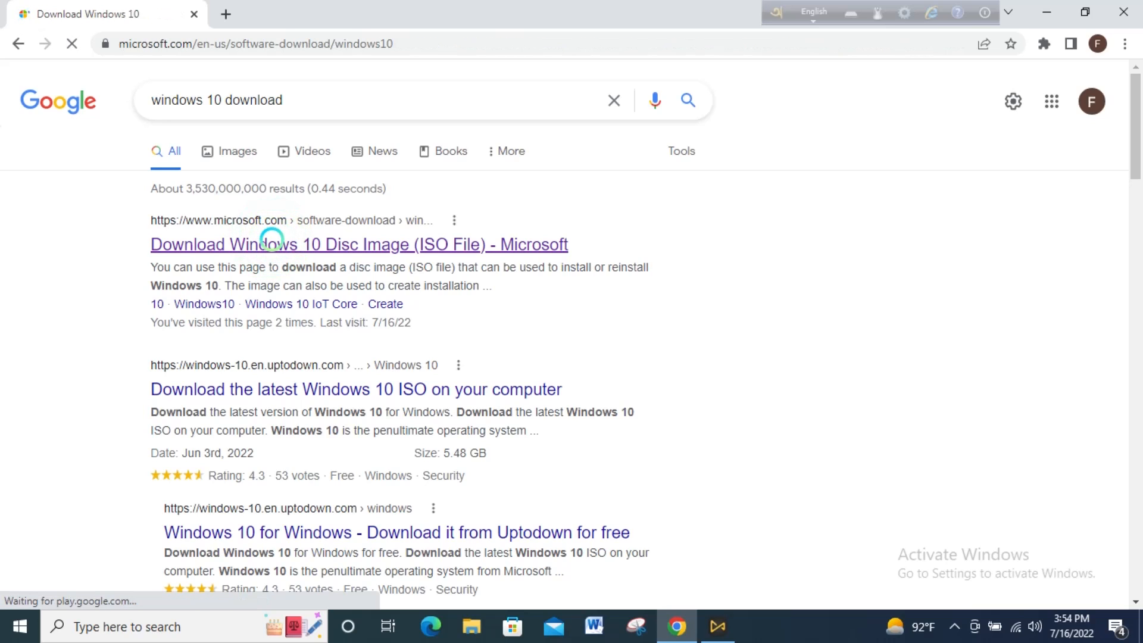
pyautogui.scroll(-4, 224, 361)
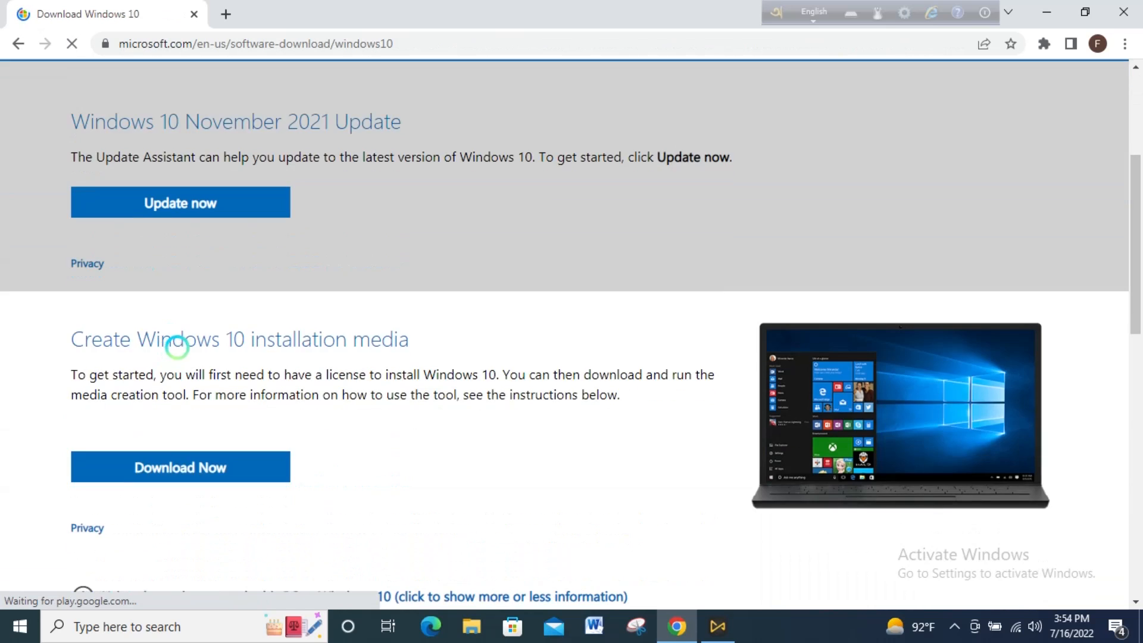
pyautogui.scroll(2, 174, 340)
pyautogui.scroll(-3, 159, 375)
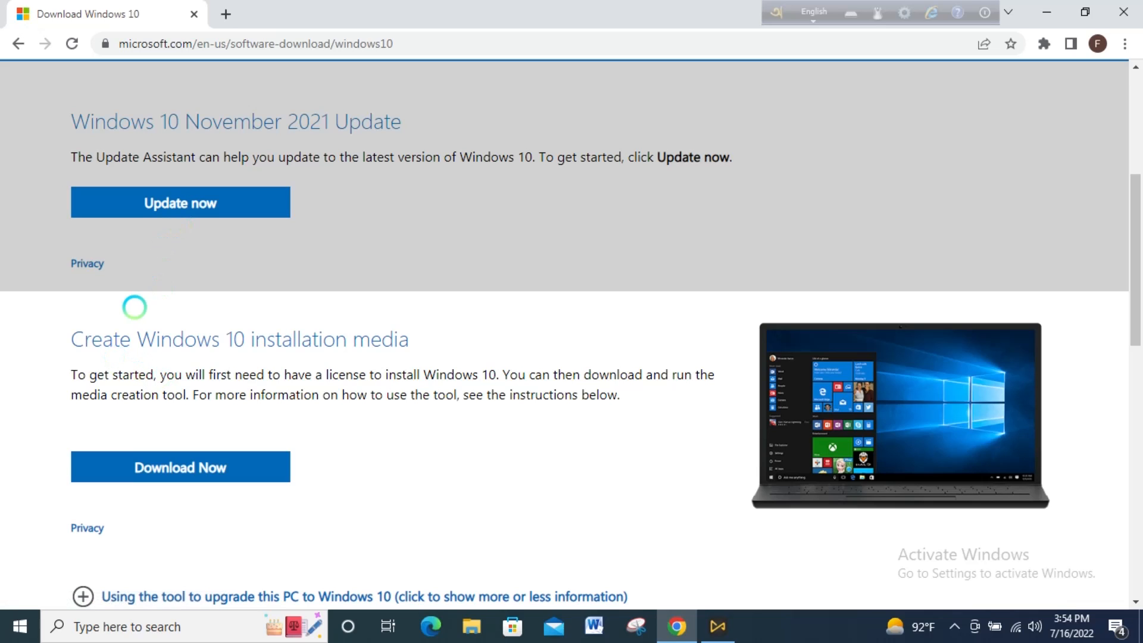
pyautogui.scroll(-2, 135, 303)
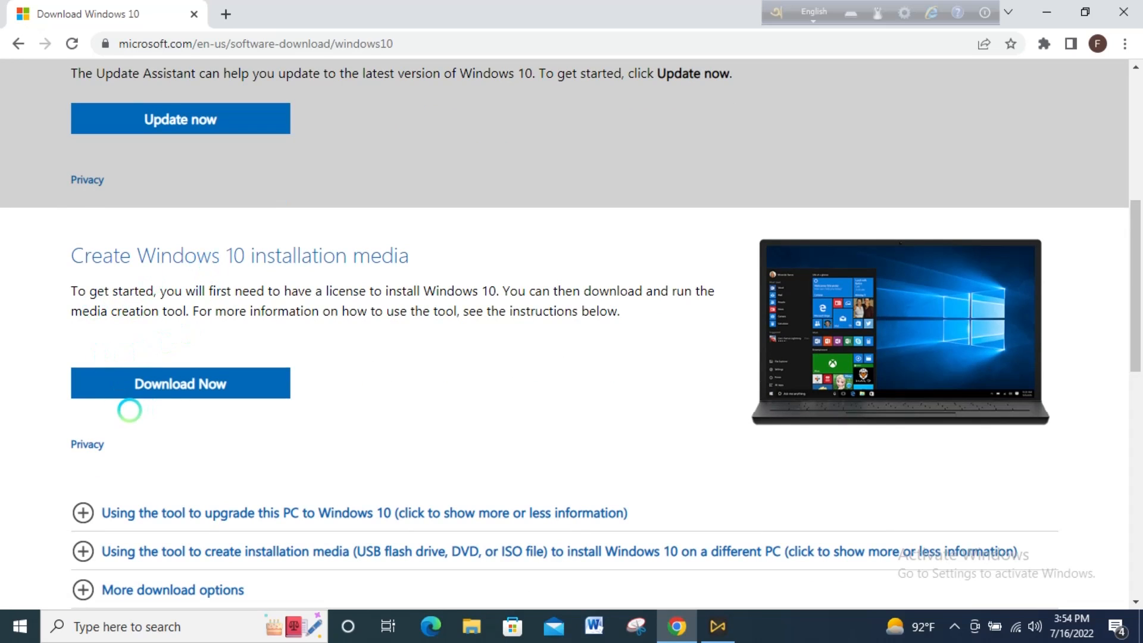
pyautogui.click(159, 387)
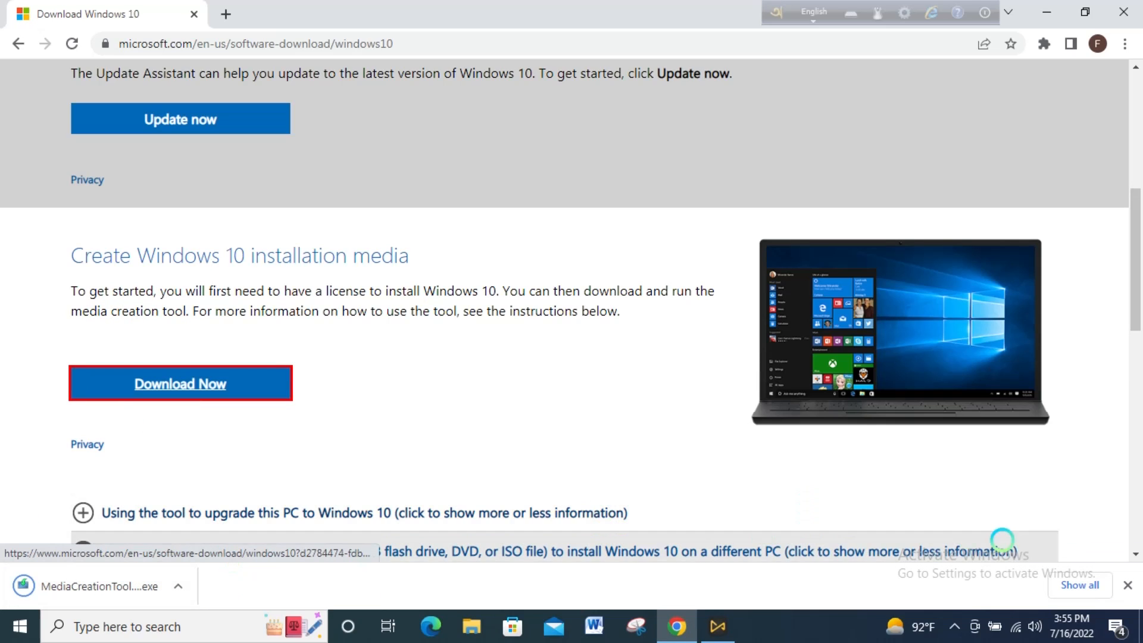
# - Open the downloads folder and run the newest MediaCreationTool21H2 (2) file
pyautogui.click(1080, 585)
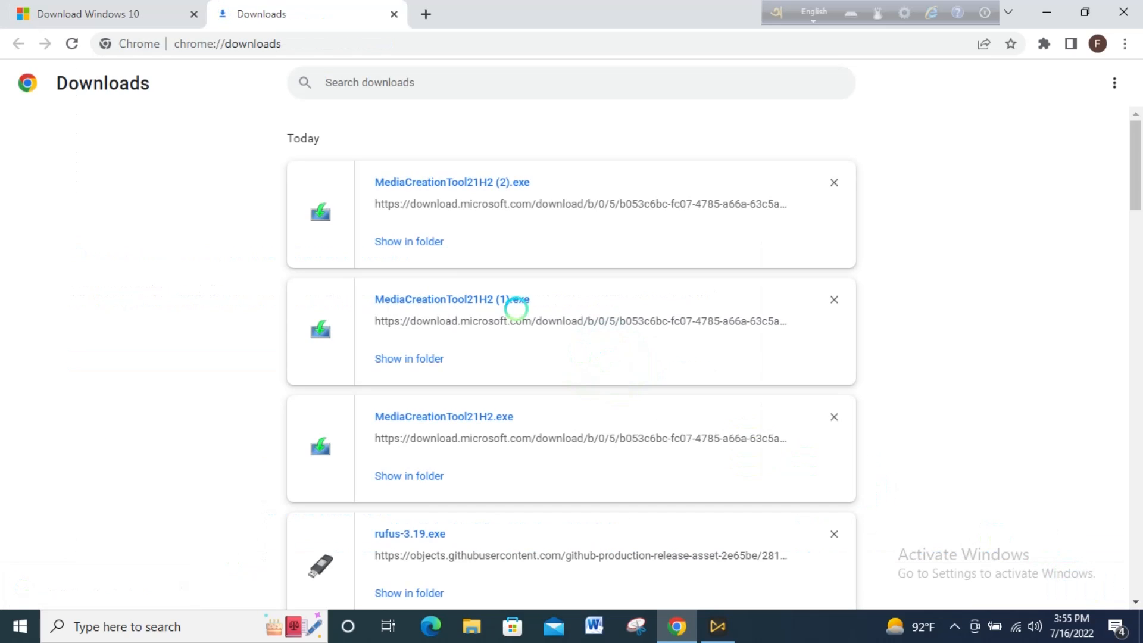
pyautogui.click(396, 240)
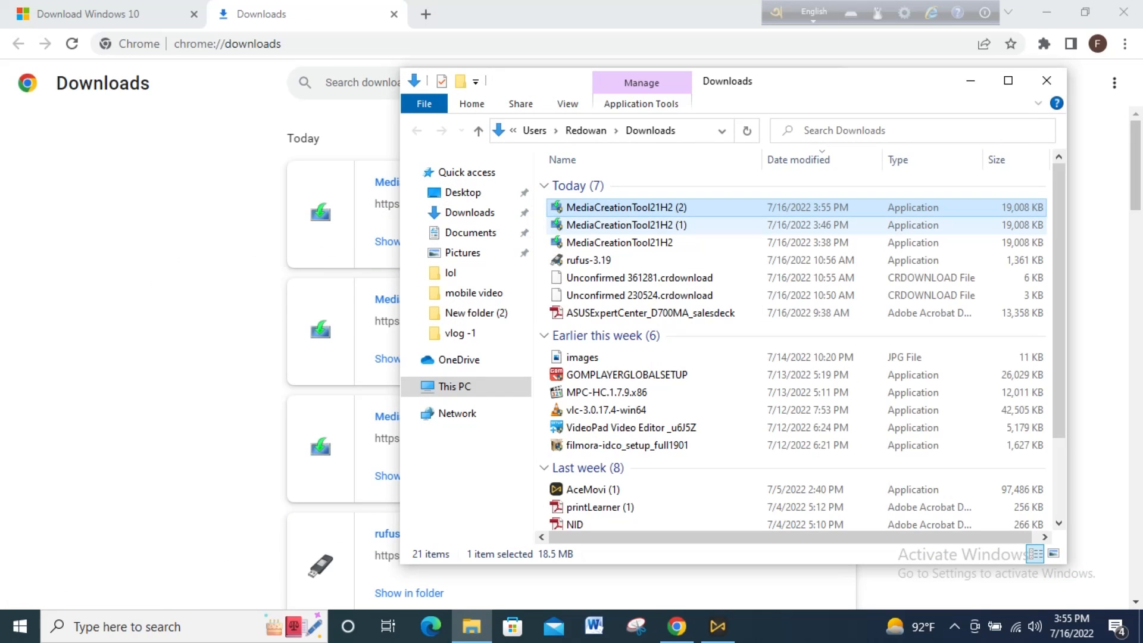
pyautogui.click(466, 424)
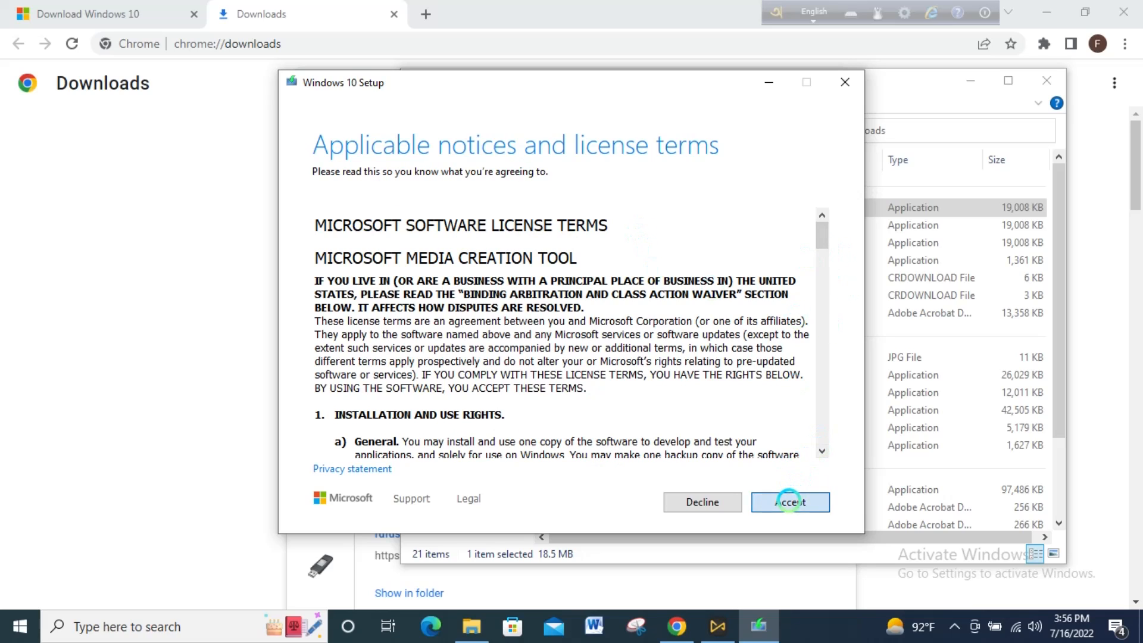
# - Accept the license terms and choose to create installation media for another PC
pyautogui.click(788, 502)
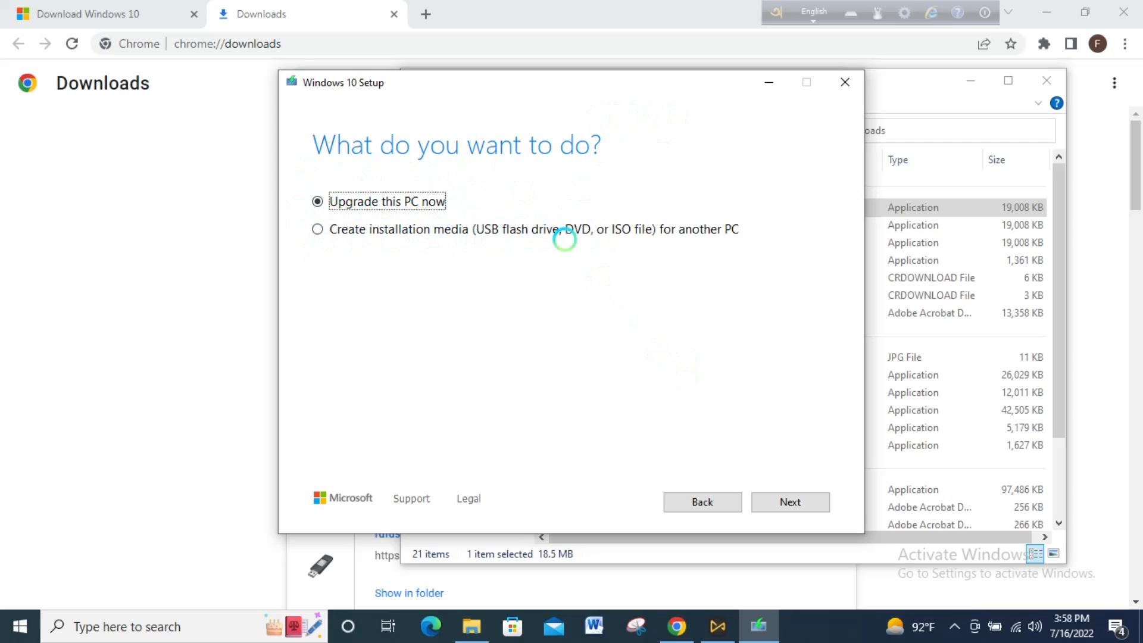
pyautogui.click(318, 229)
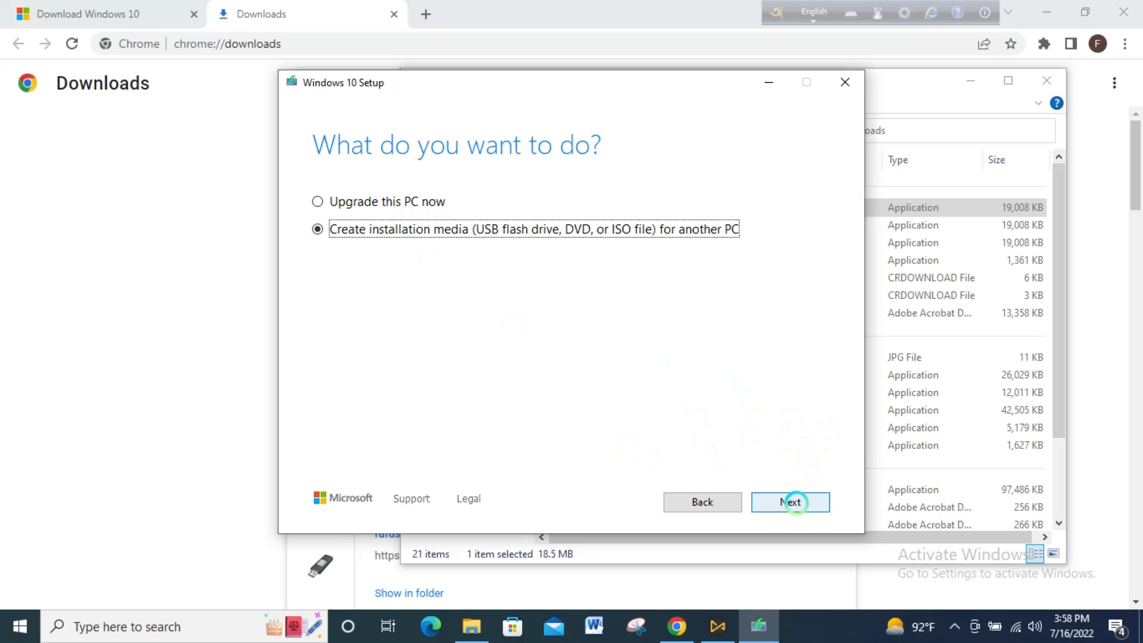
pyautogui.click(792, 502)
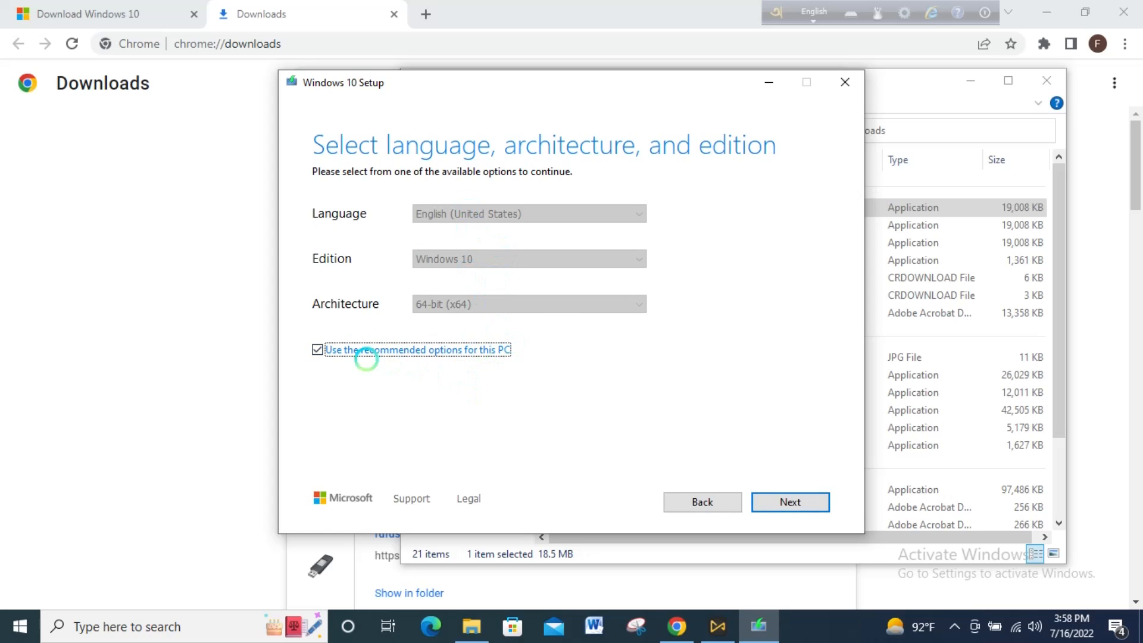
# - Clear the recommended options and set English (United States), Windows 10 and 64-bit (x64), then continue
pyautogui.click(316, 349)
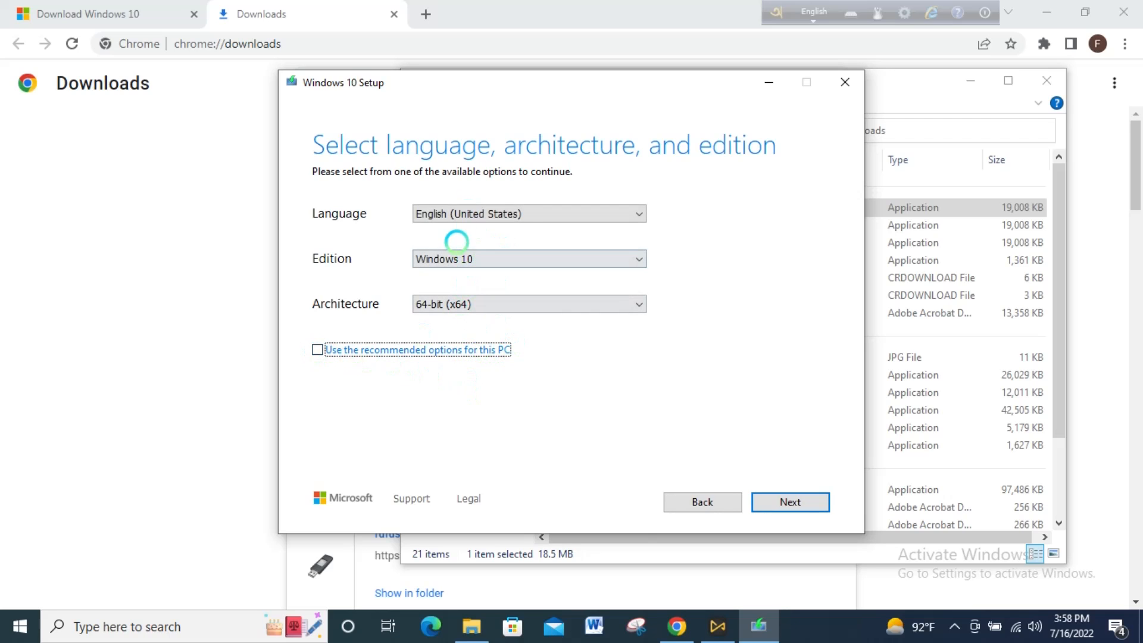
pyautogui.click(523, 213)
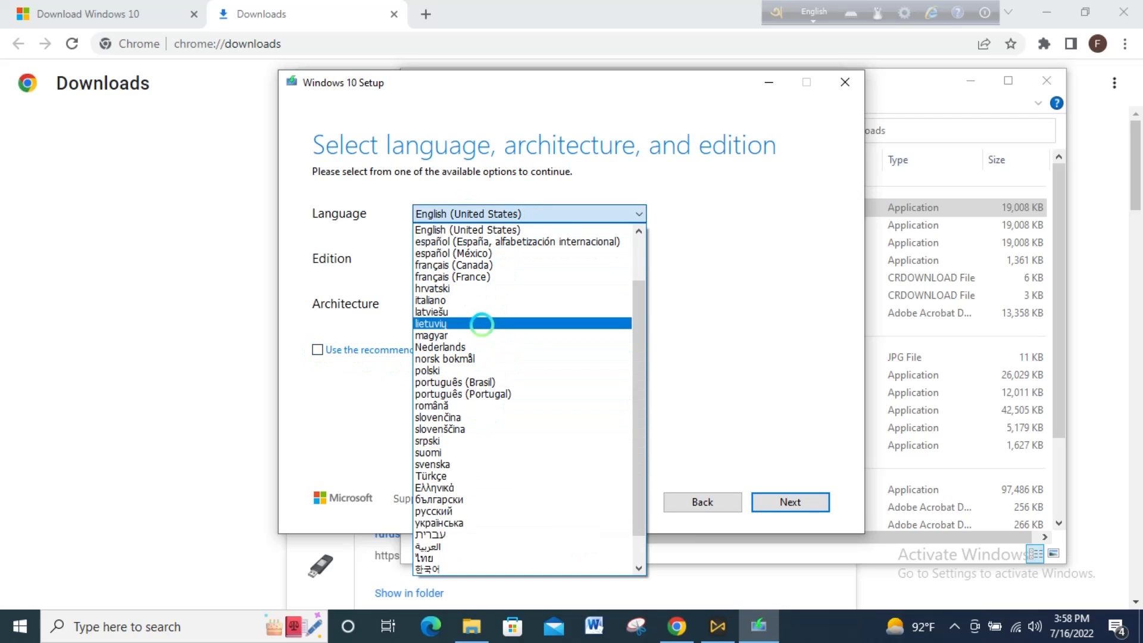
pyautogui.click(724, 217)
pyautogui.click(471, 257)
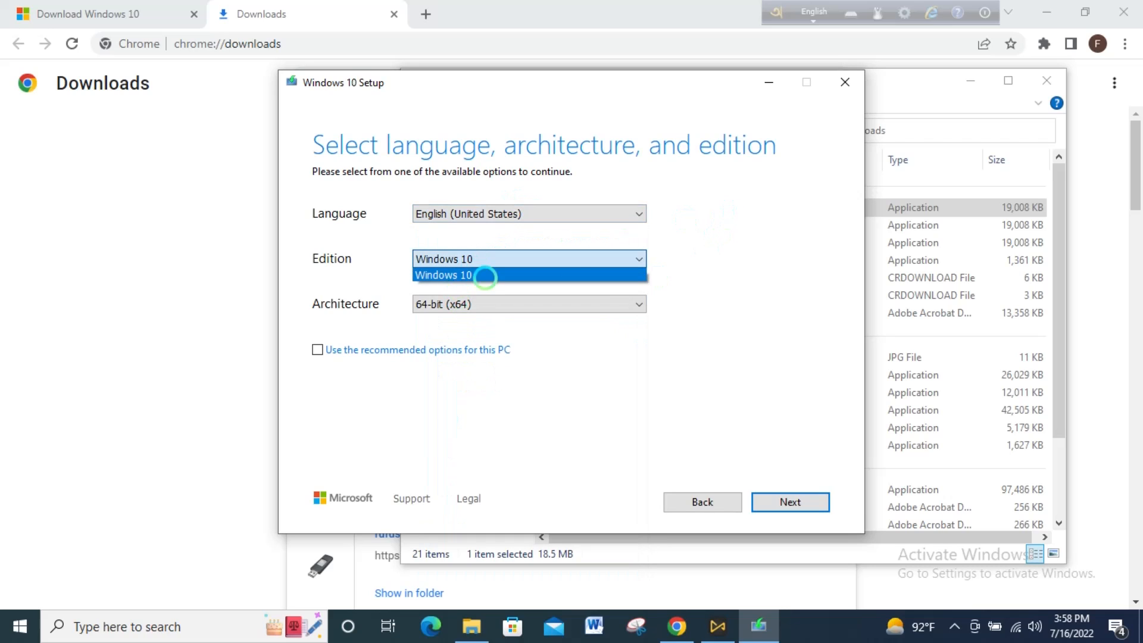
pyautogui.click(690, 262)
pyautogui.click(485, 308)
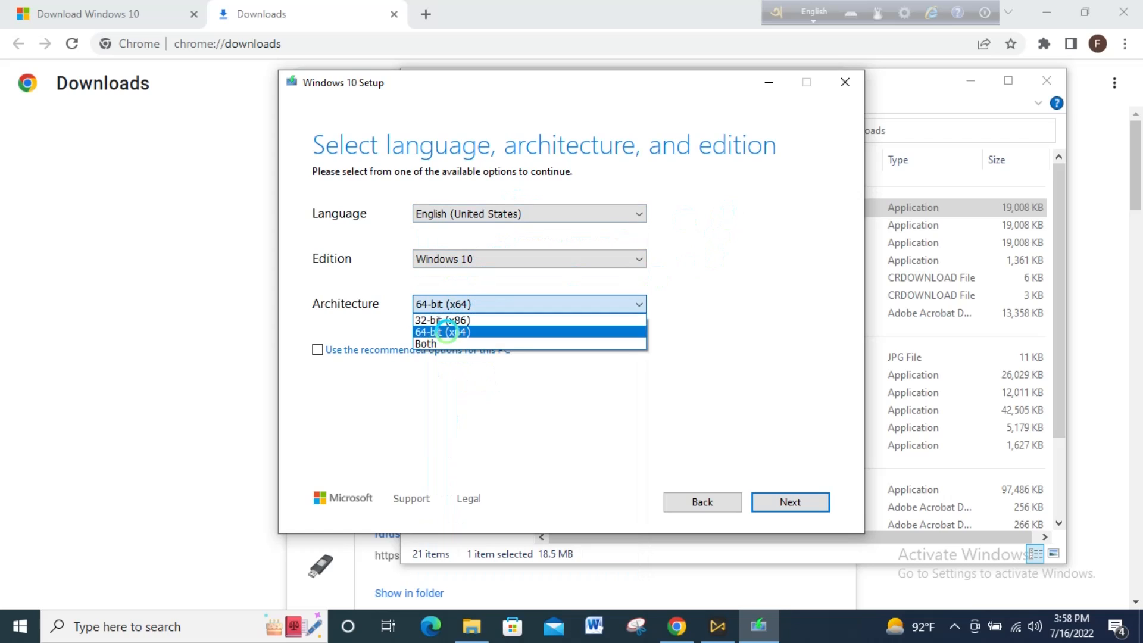
pyautogui.click(721, 311)
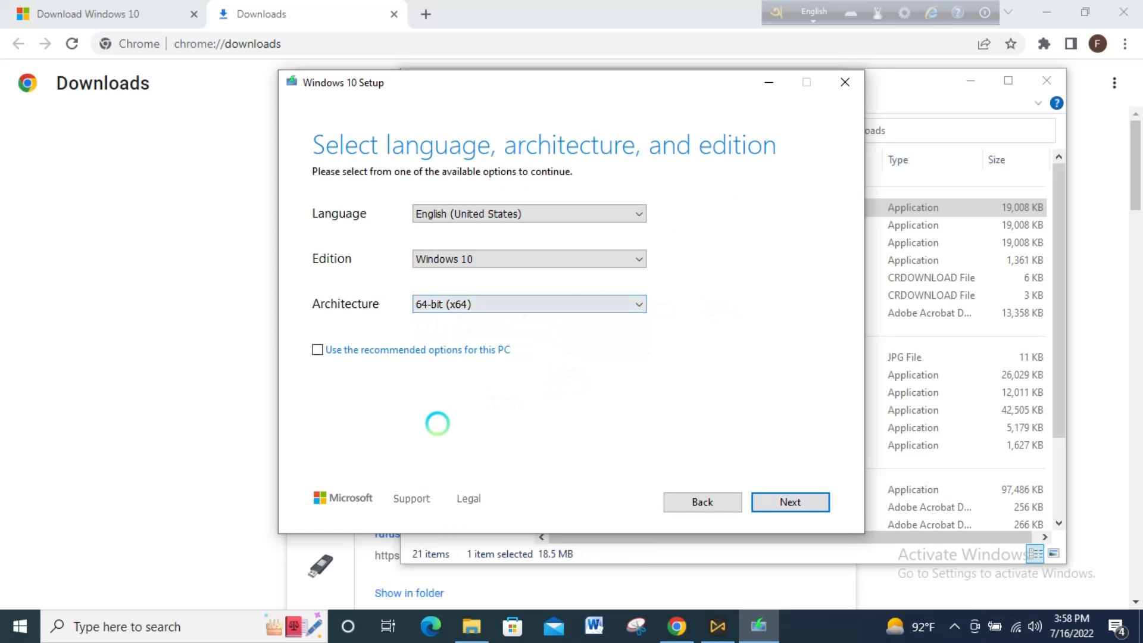
pyautogui.click(787, 501)
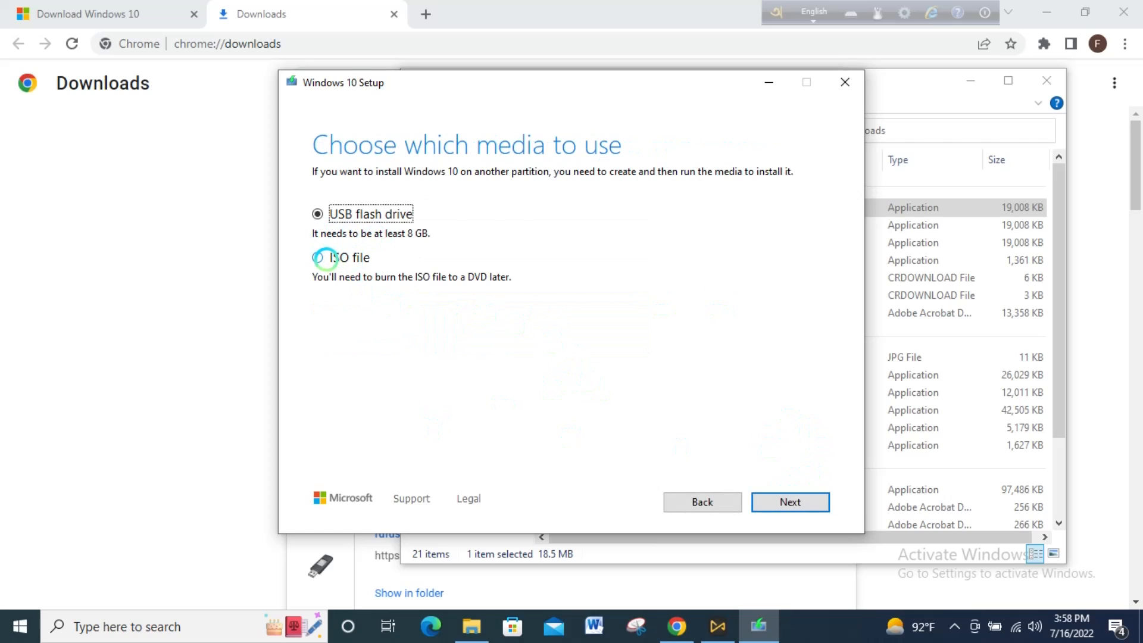
# - Choose ISO file as the media and pick a folder to save the Windows ISO in
pyautogui.click(332, 257)
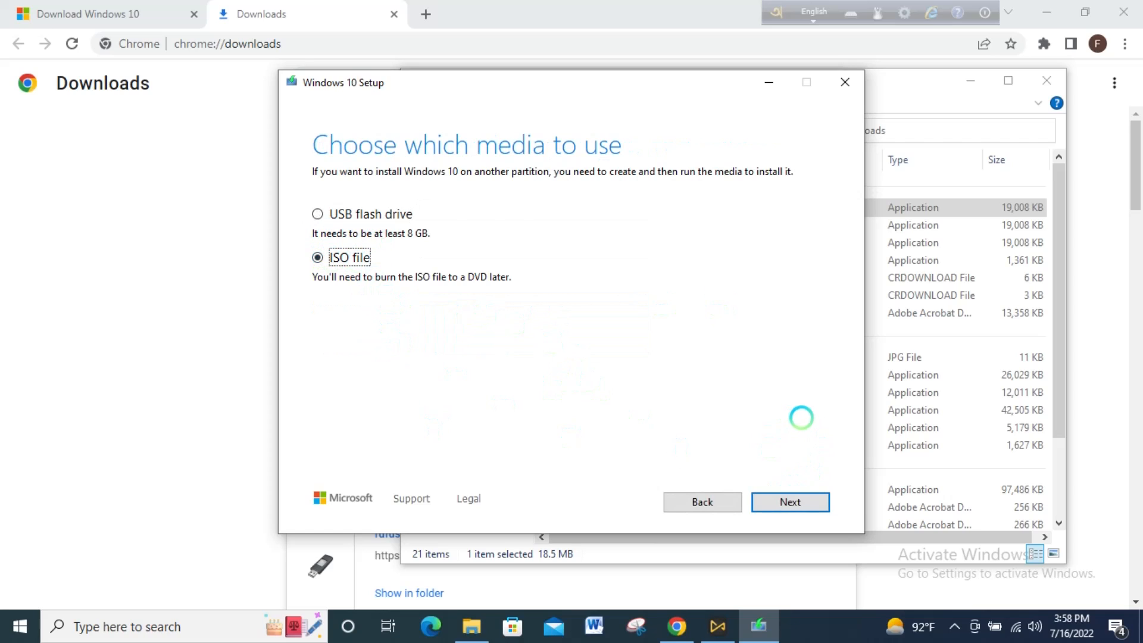
pyautogui.click(803, 499)
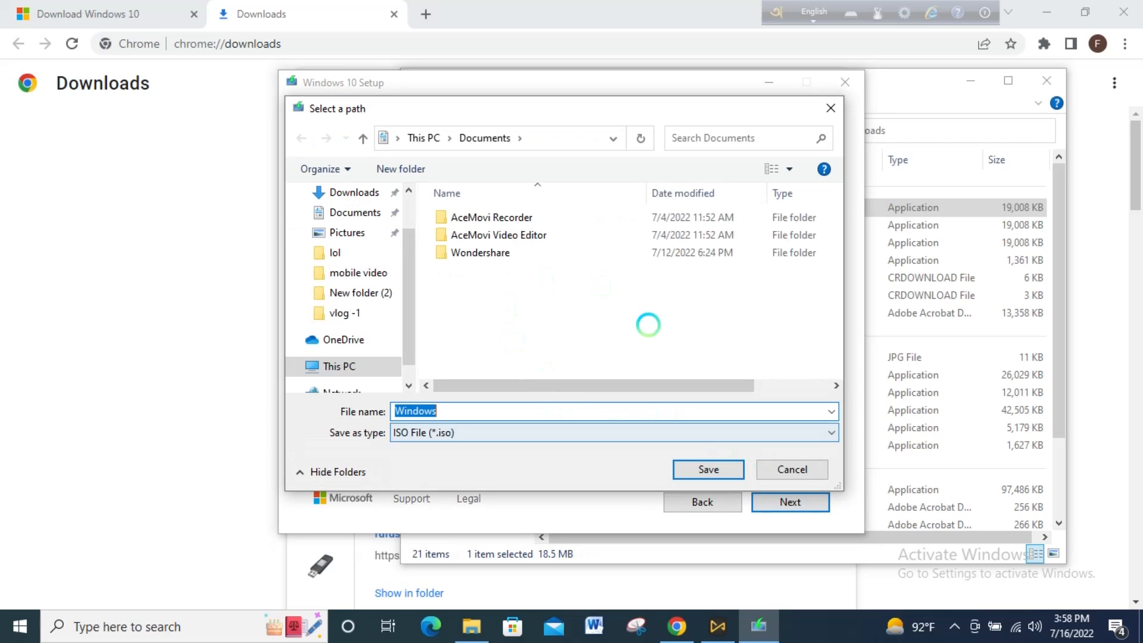
pyautogui.scroll(2, 357, 232)
pyautogui.click(346, 225)
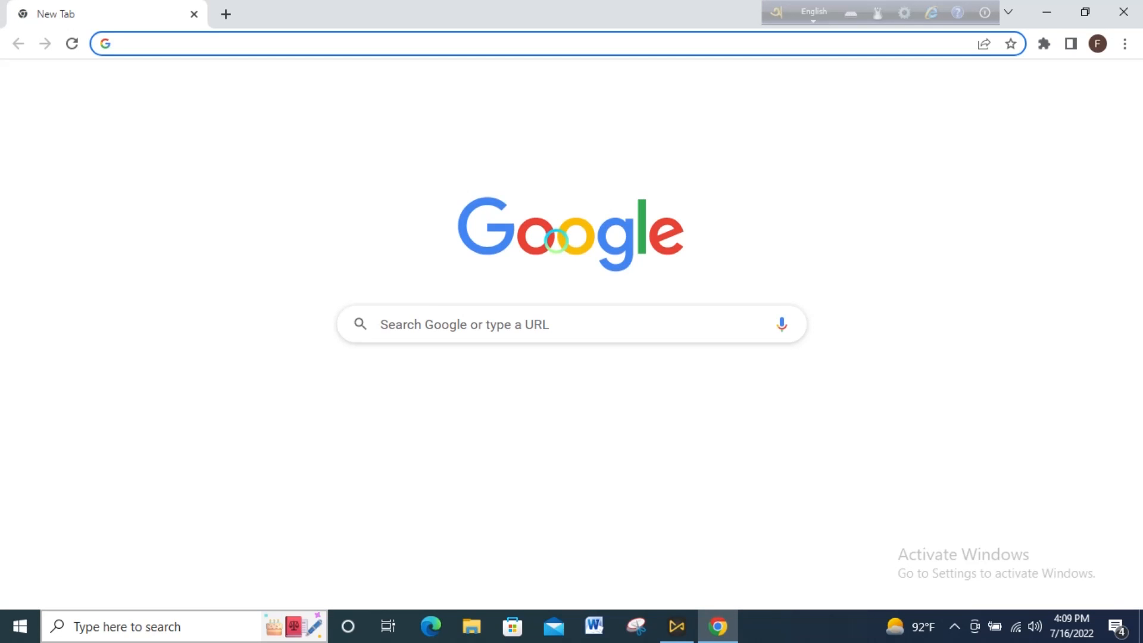
# - Search Google for rufus download
pyautogui.write('ru')
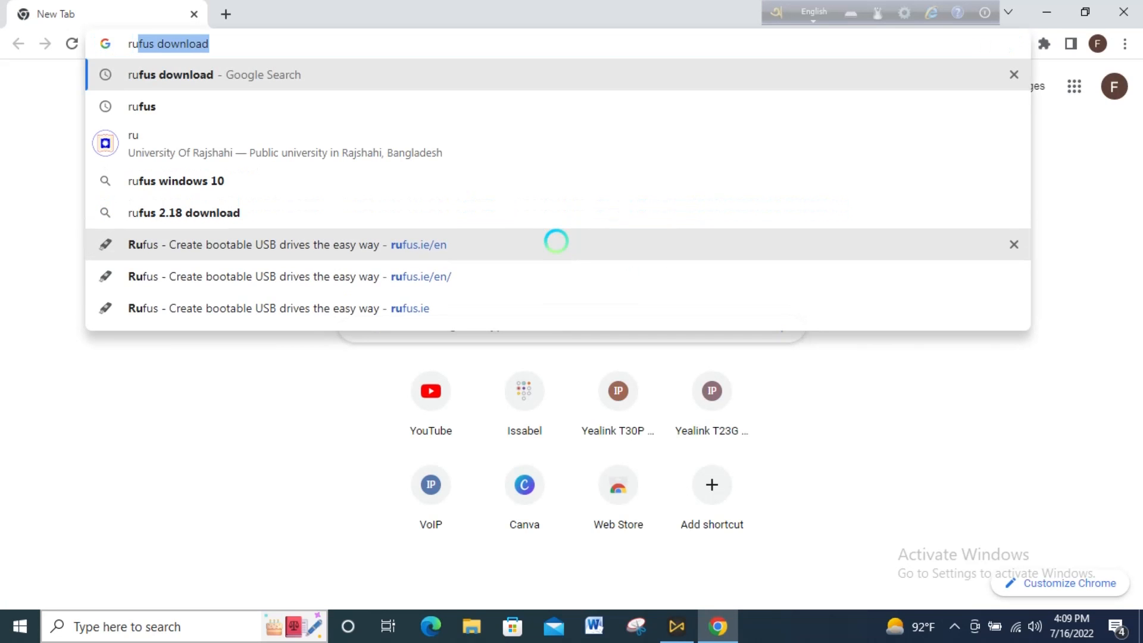
pyautogui.press('Right')
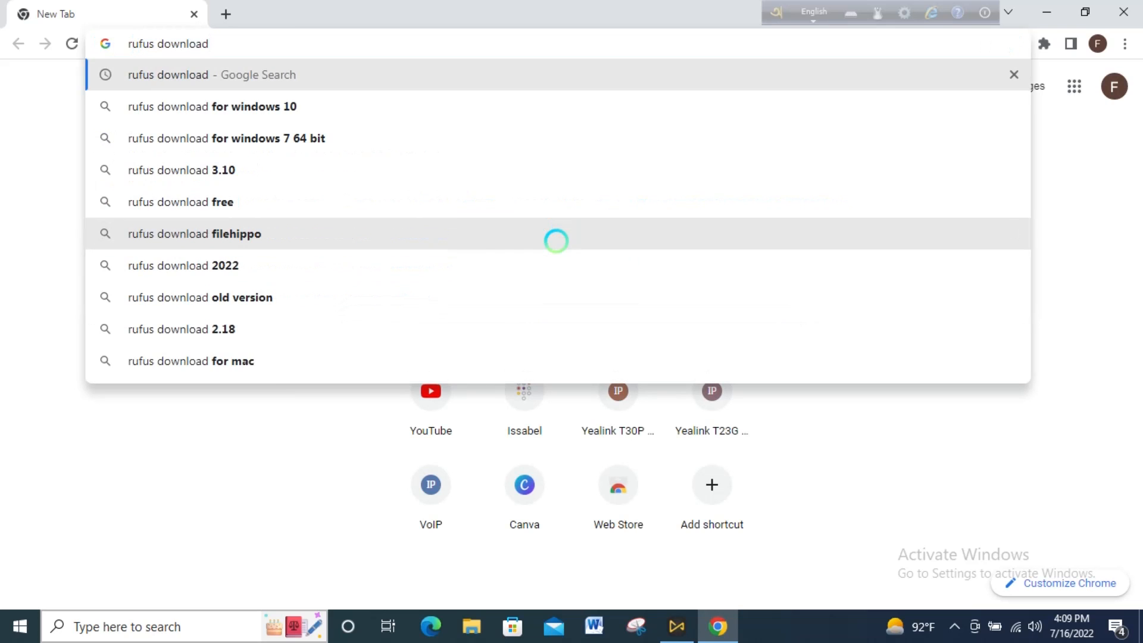
pyautogui.press('Return')
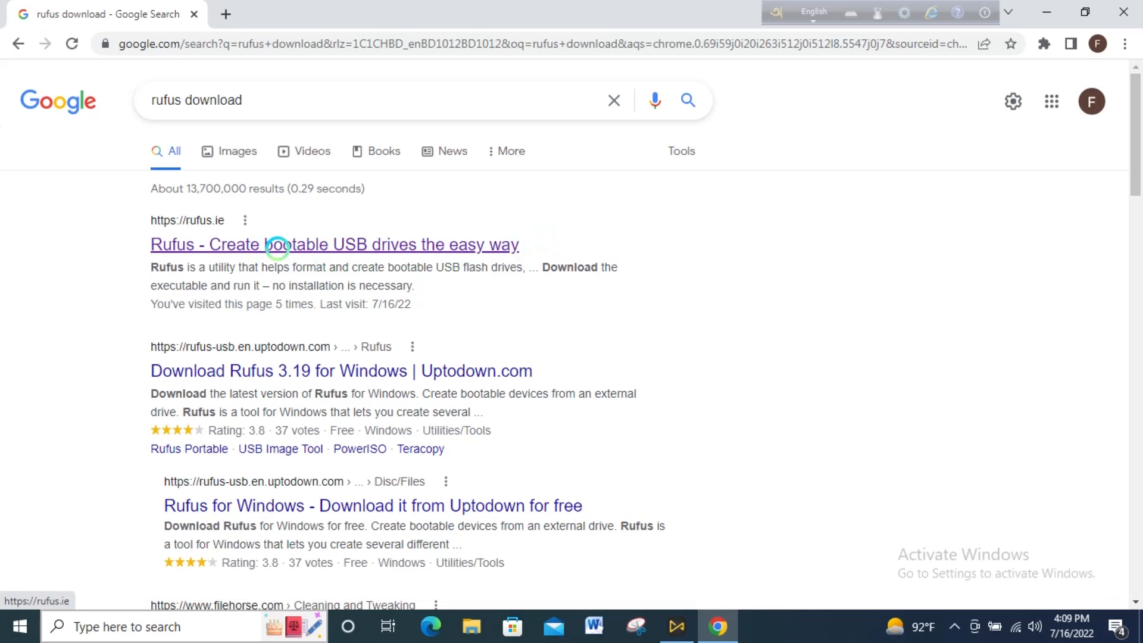
# - Open the Rufus website and download Rufus 3.19
pyautogui.click(276, 245)
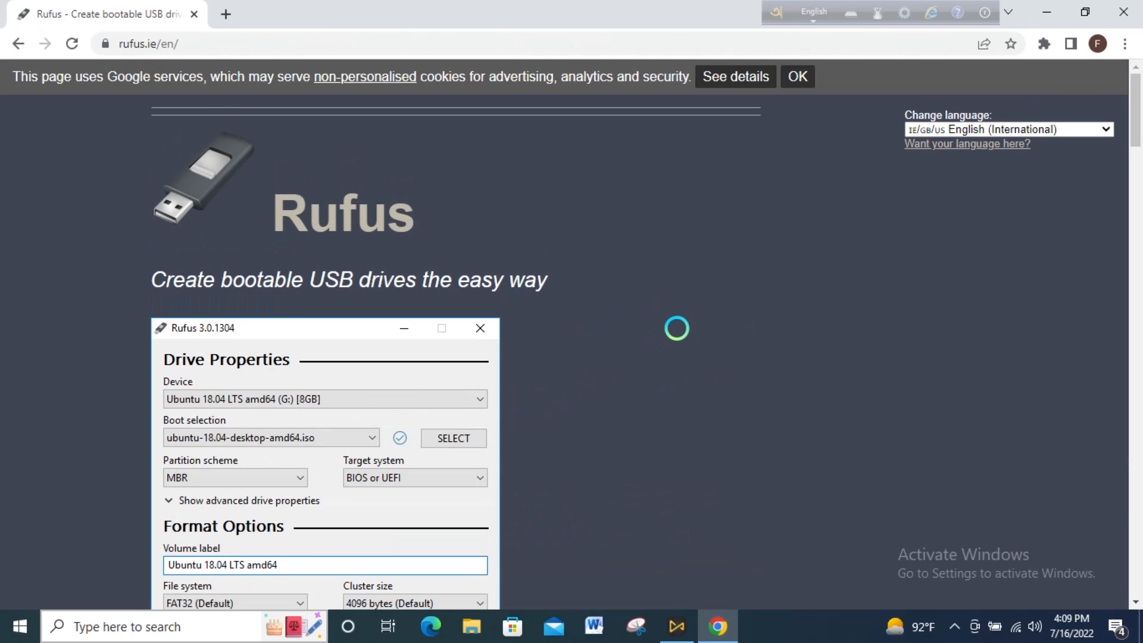
pyautogui.scroll(-3, 625, 320)
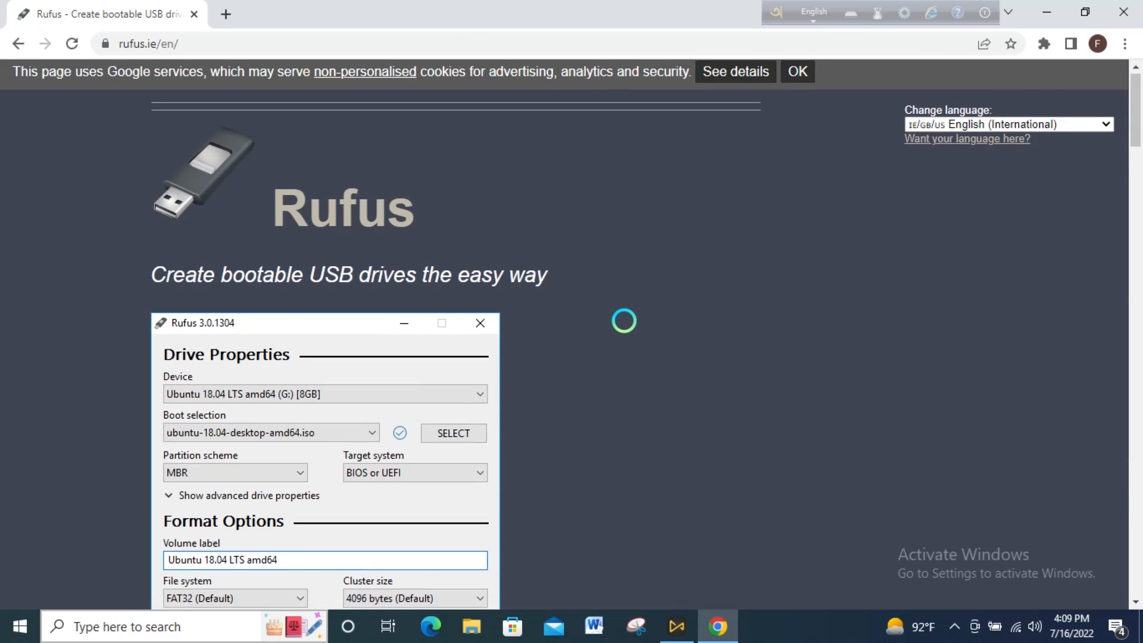
pyautogui.scroll(-10, 623, 320)
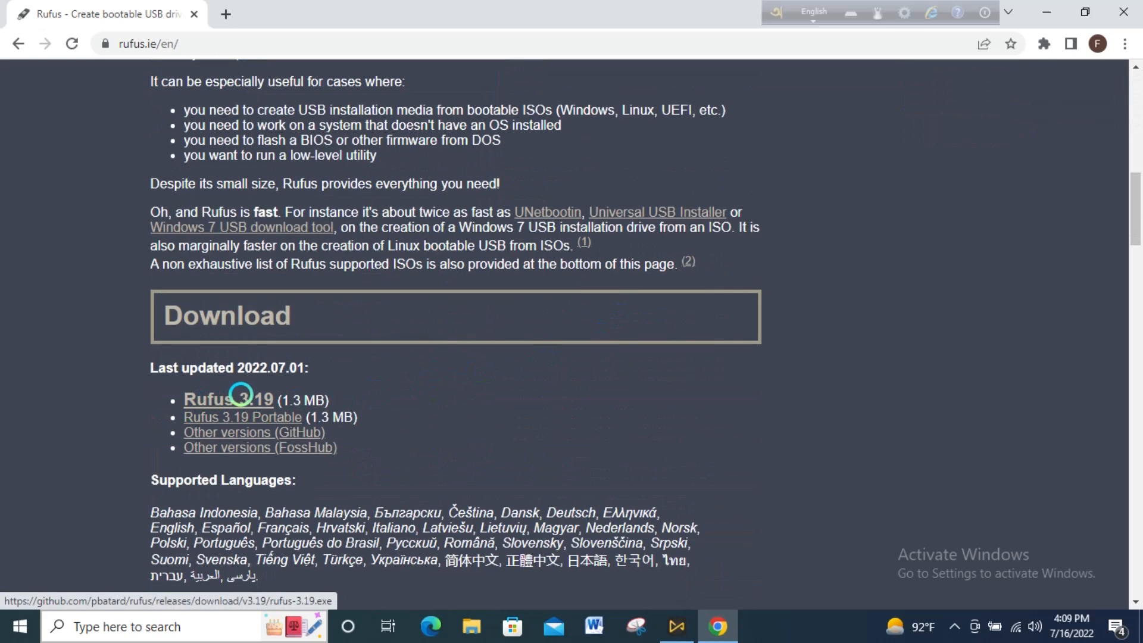
pyautogui.click(261, 395)
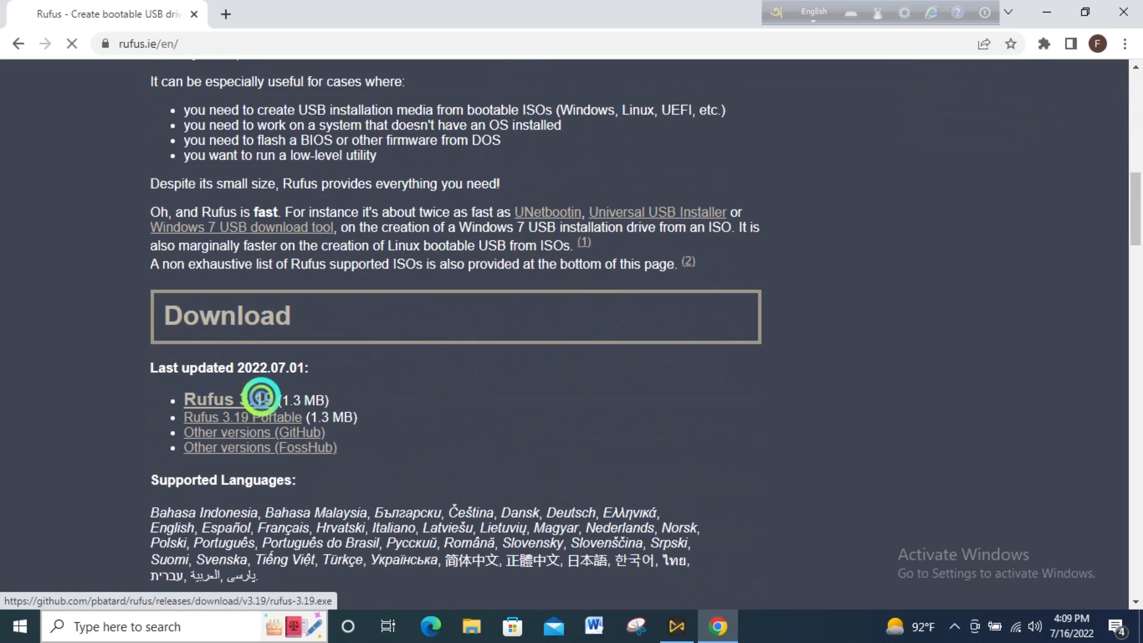
pyautogui.click(260, 396)
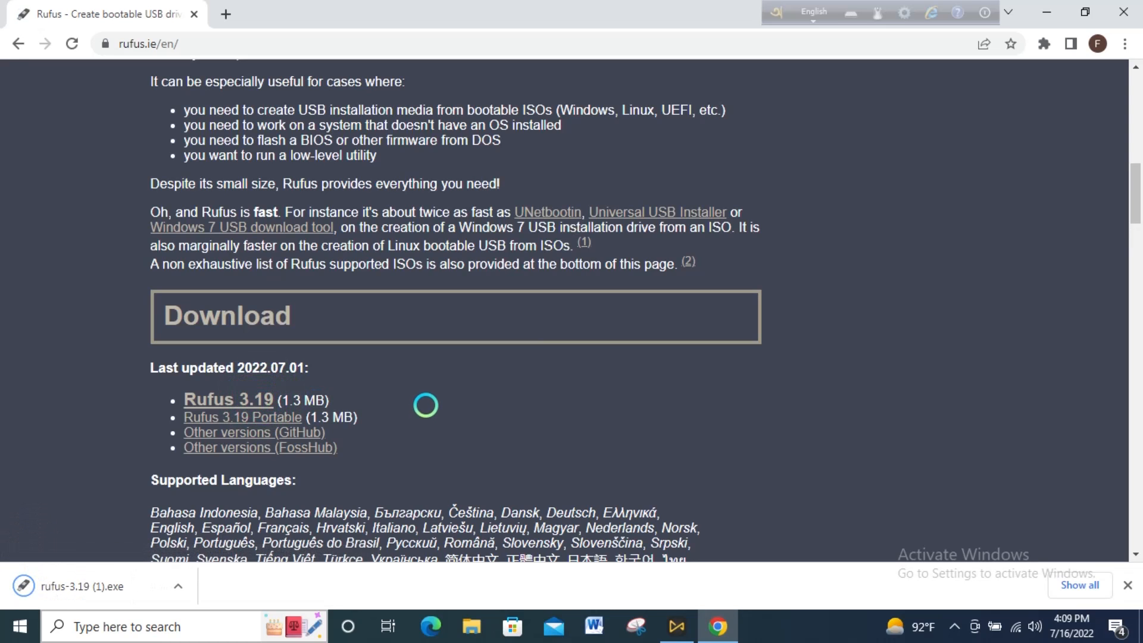
# - Open the downloaded Rufus file's folder from the downloads list
pyautogui.scroll(2, 424, 404)
pyautogui.scroll(6, 425, 404)
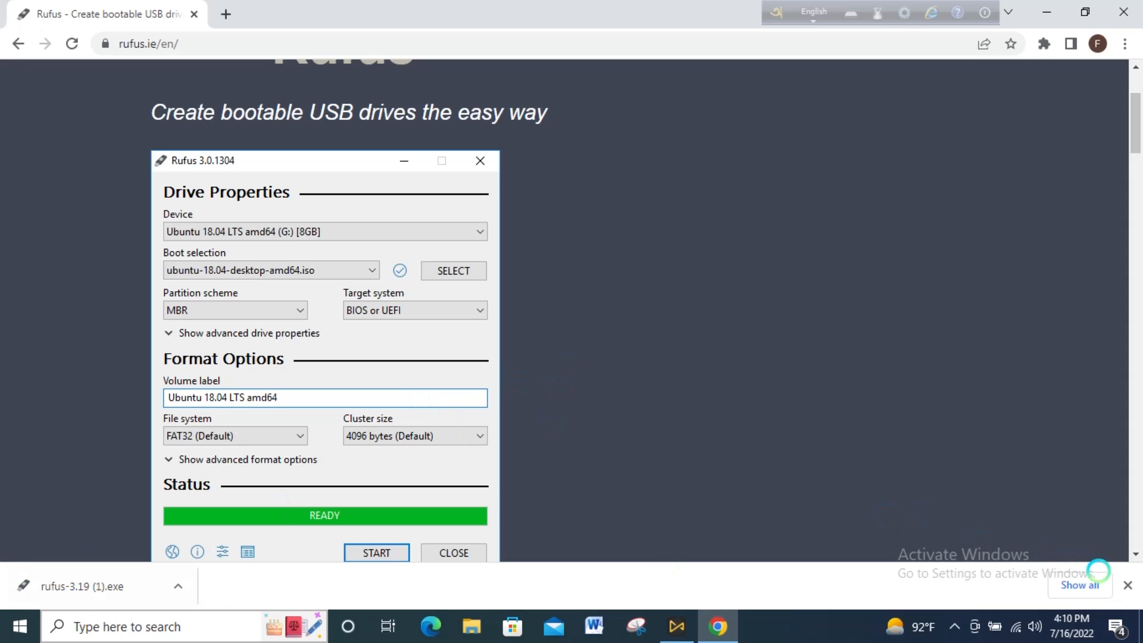
pyautogui.click(1080, 584)
pyautogui.click(400, 240)
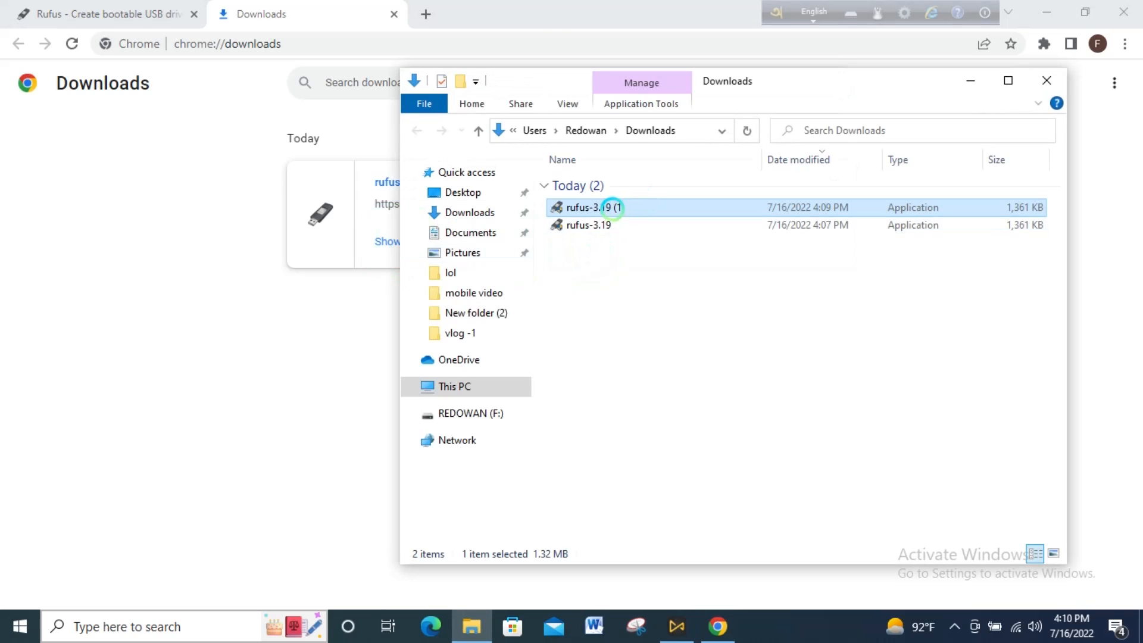
# - Launch the downloaded Rufus file, allowing it to run past the SmartScreen warning
pyautogui.doubleClick(613, 208)
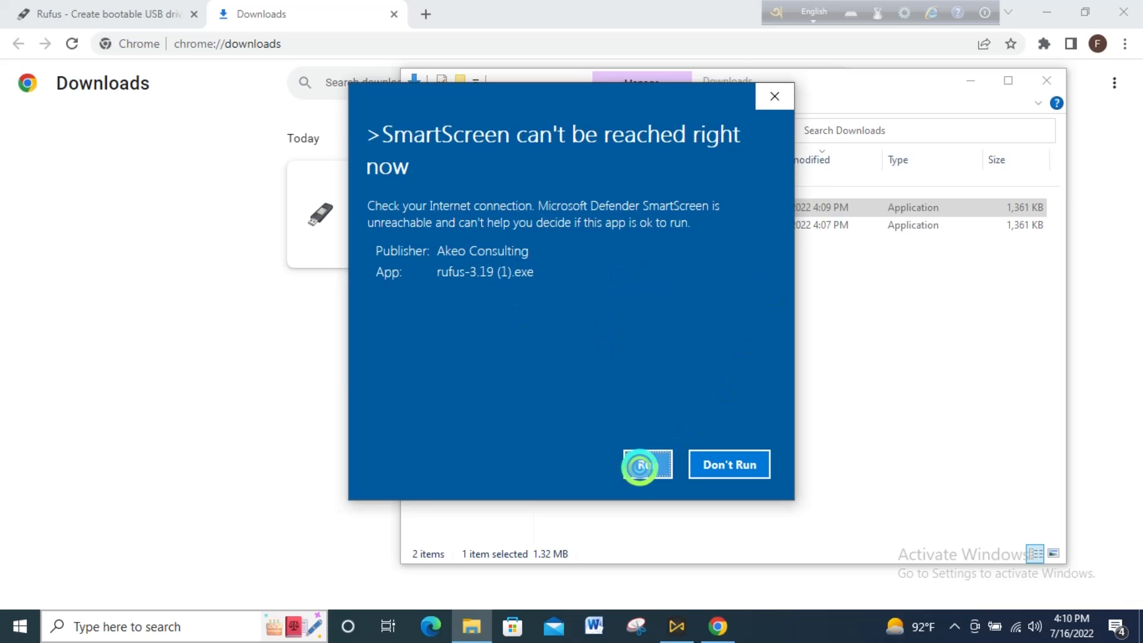
pyautogui.click(638, 464)
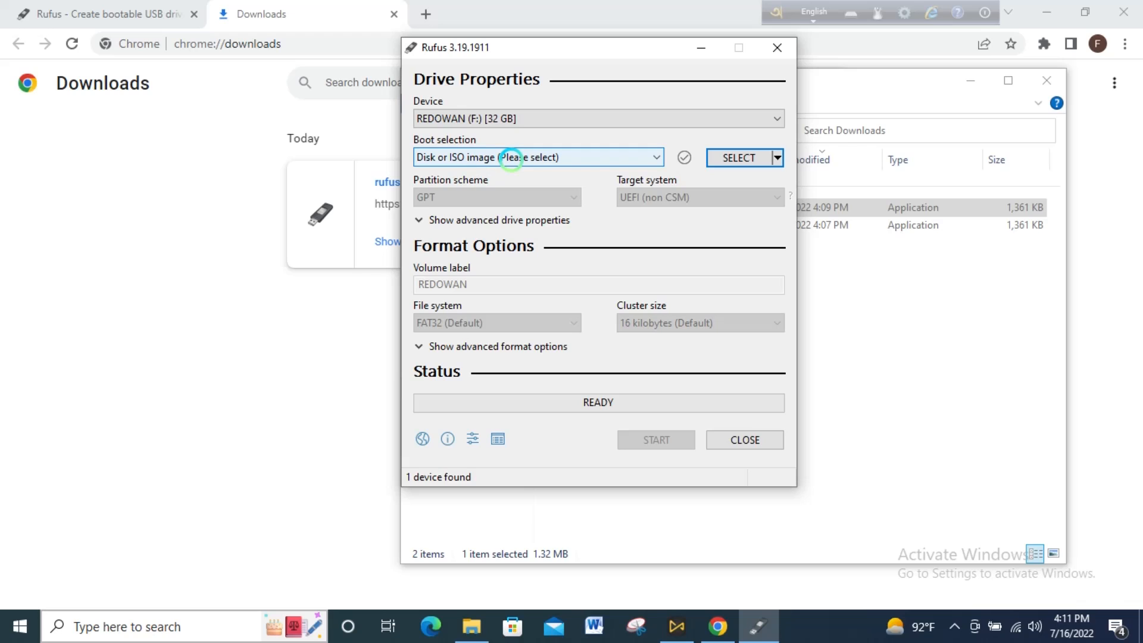
pyautogui.click(511, 159)
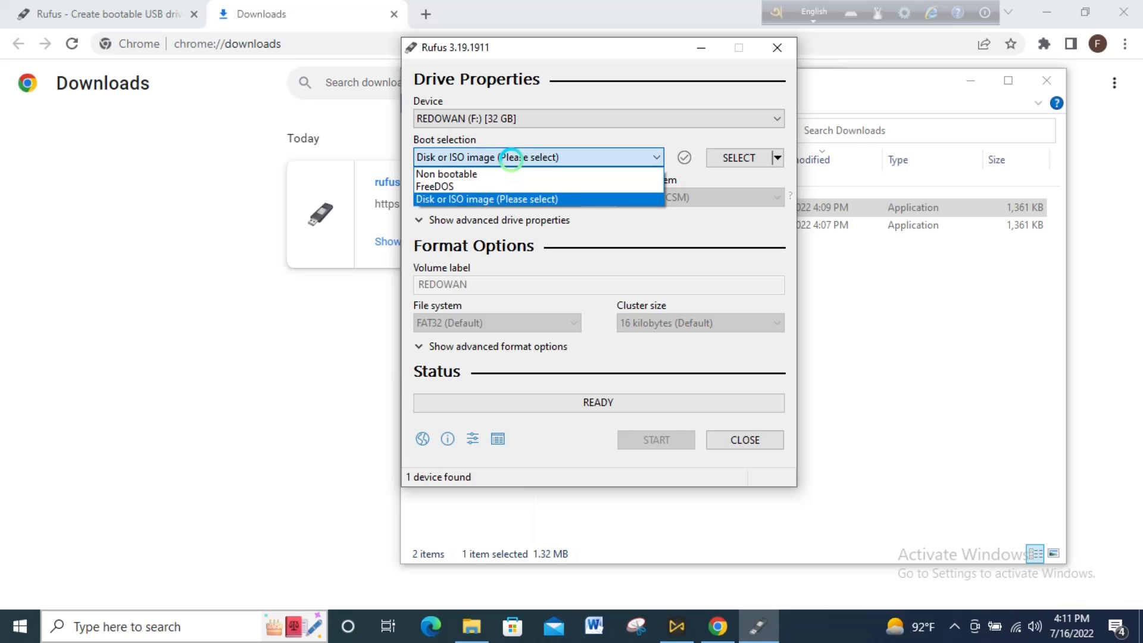
pyautogui.click(510, 159)
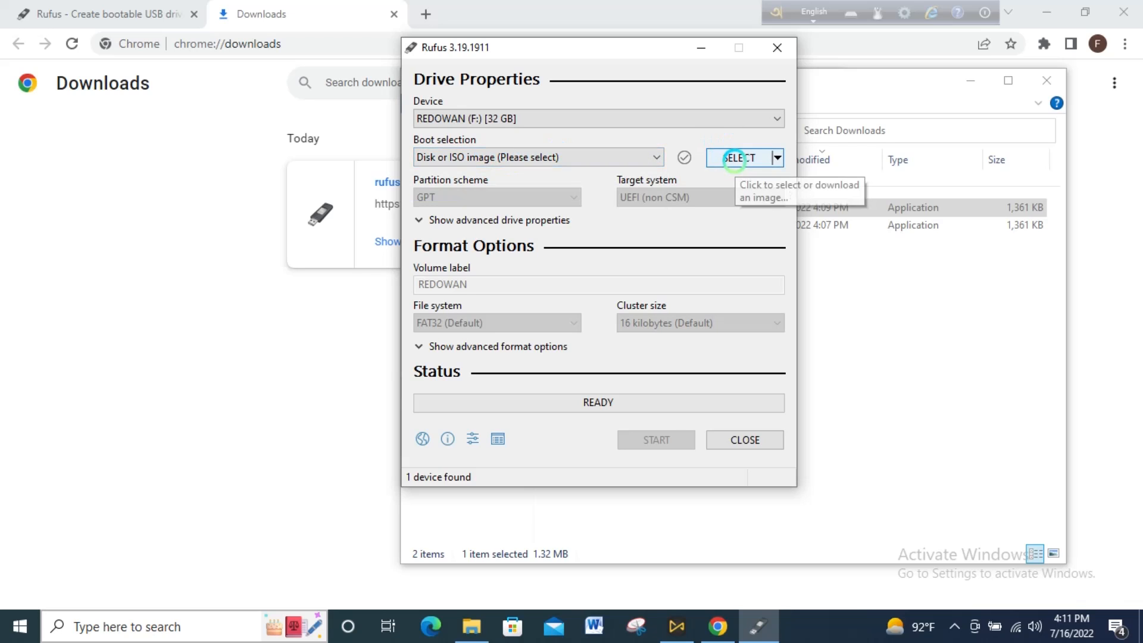
# - Select the Win10_20H2v2_English_x32-x64_Pro_new ISO from the Desktop's New folder (2) as the boot image
pyautogui.click(738, 158)
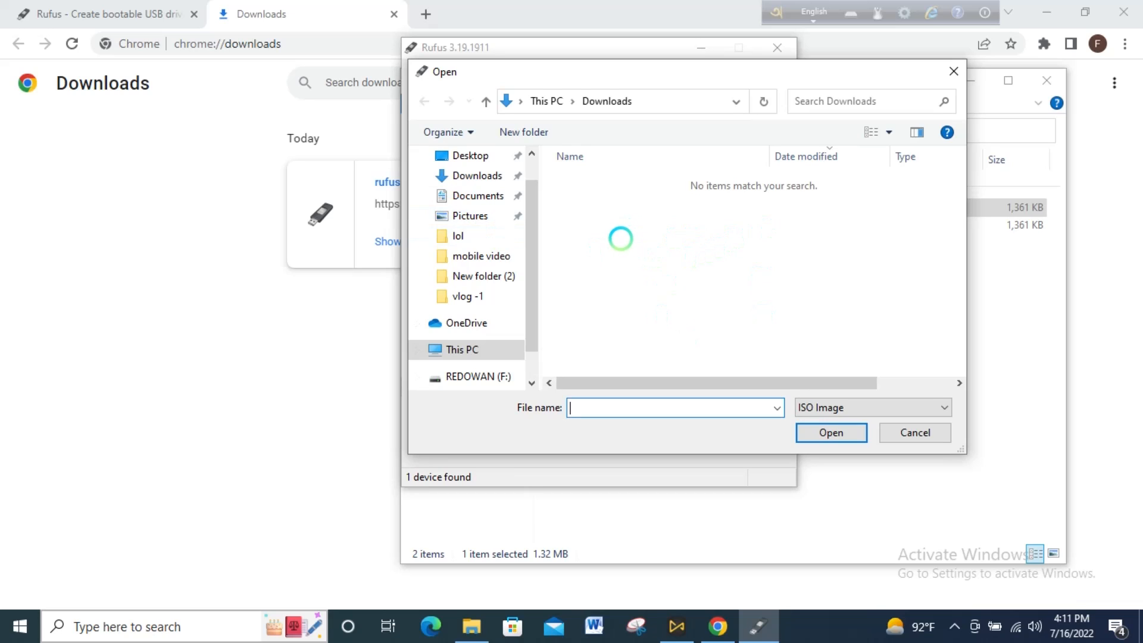
pyautogui.scroll(1, 534, 224)
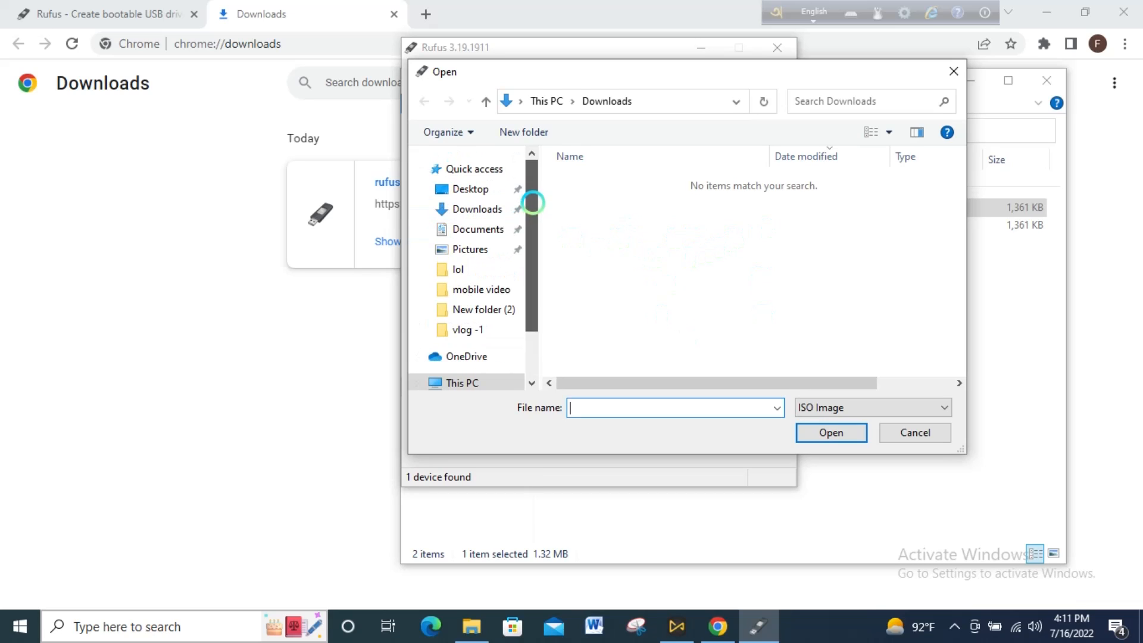
pyautogui.click(476, 190)
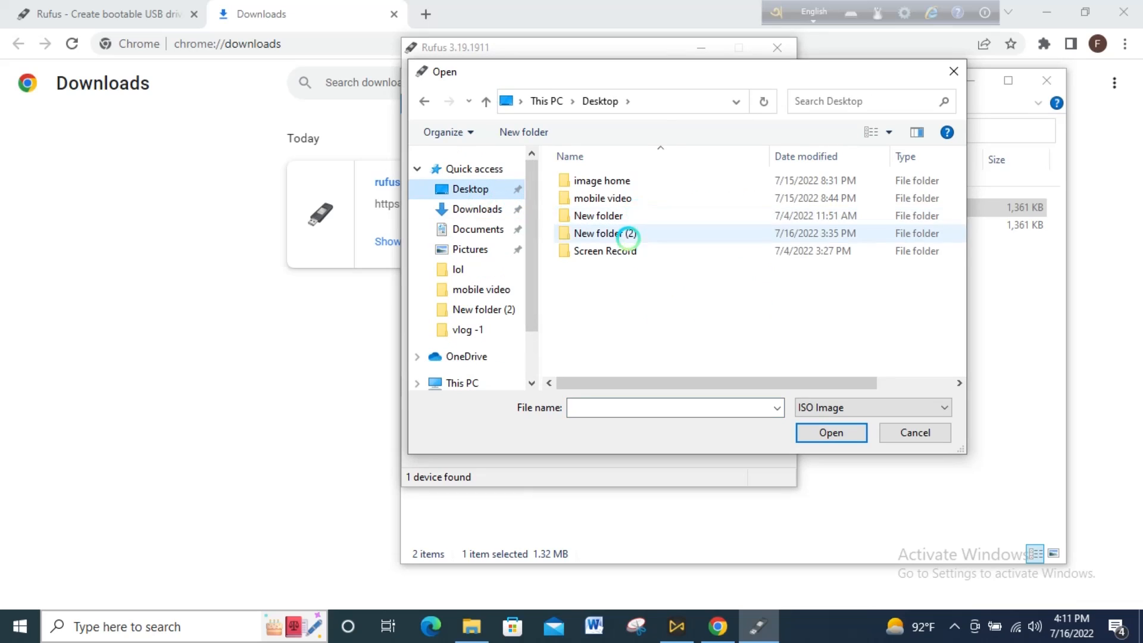
pyautogui.click(625, 234)
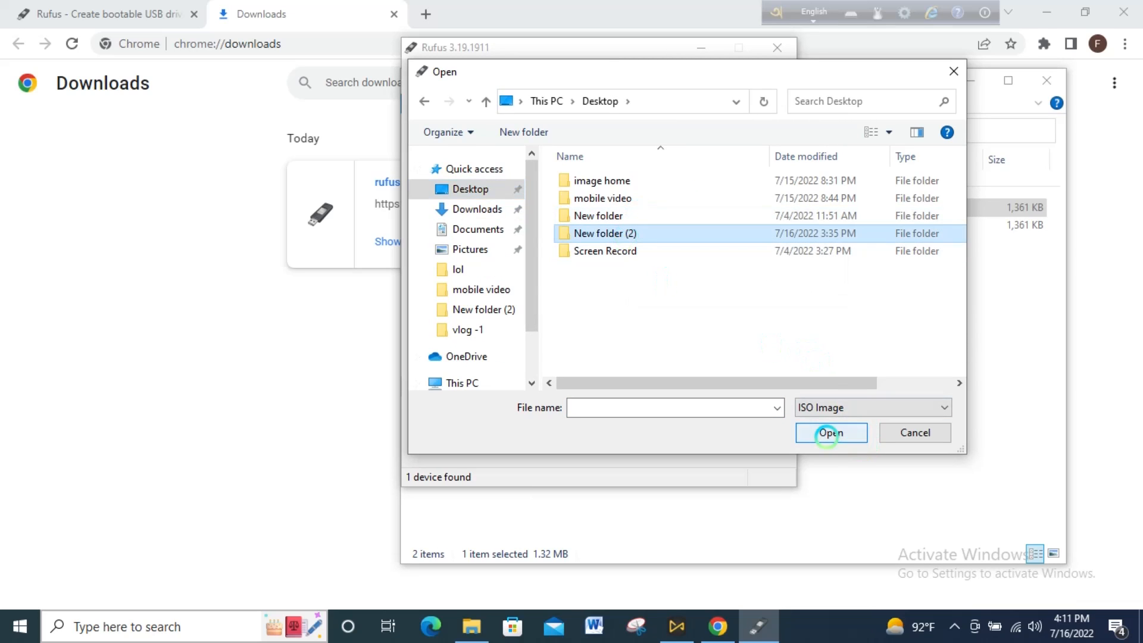
pyautogui.click(833, 432)
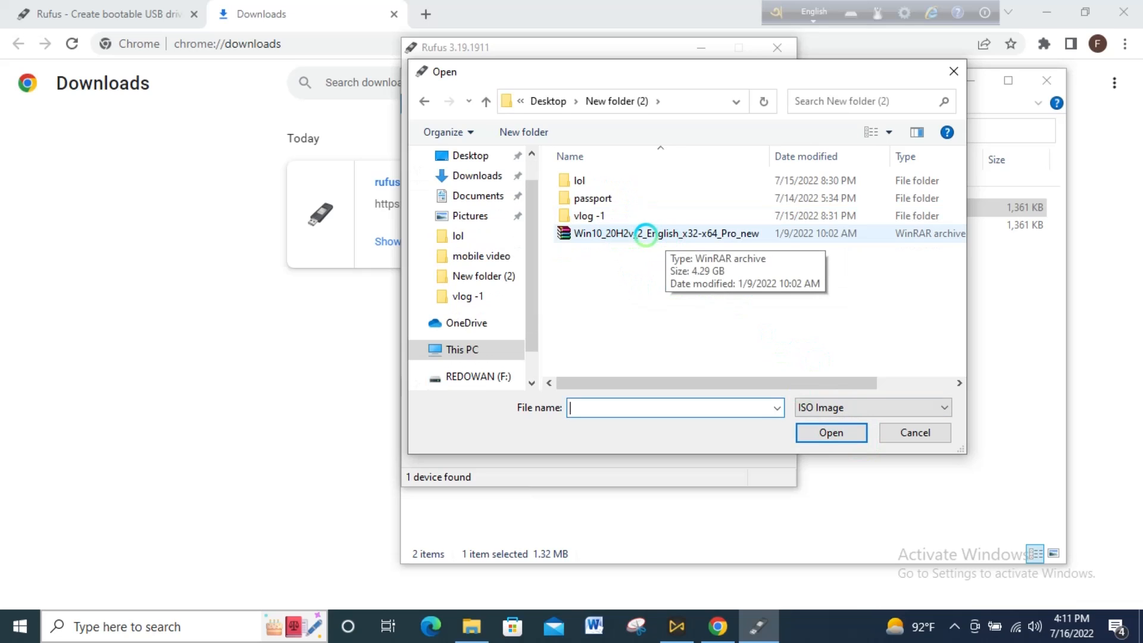
pyautogui.click(646, 233)
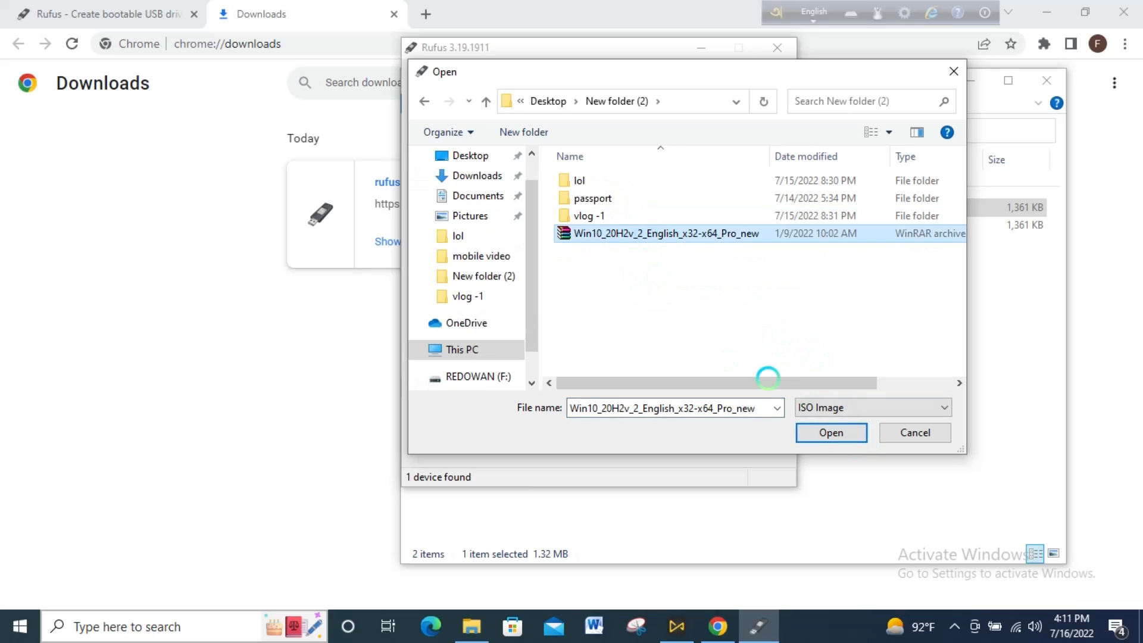
pyautogui.click(822, 433)
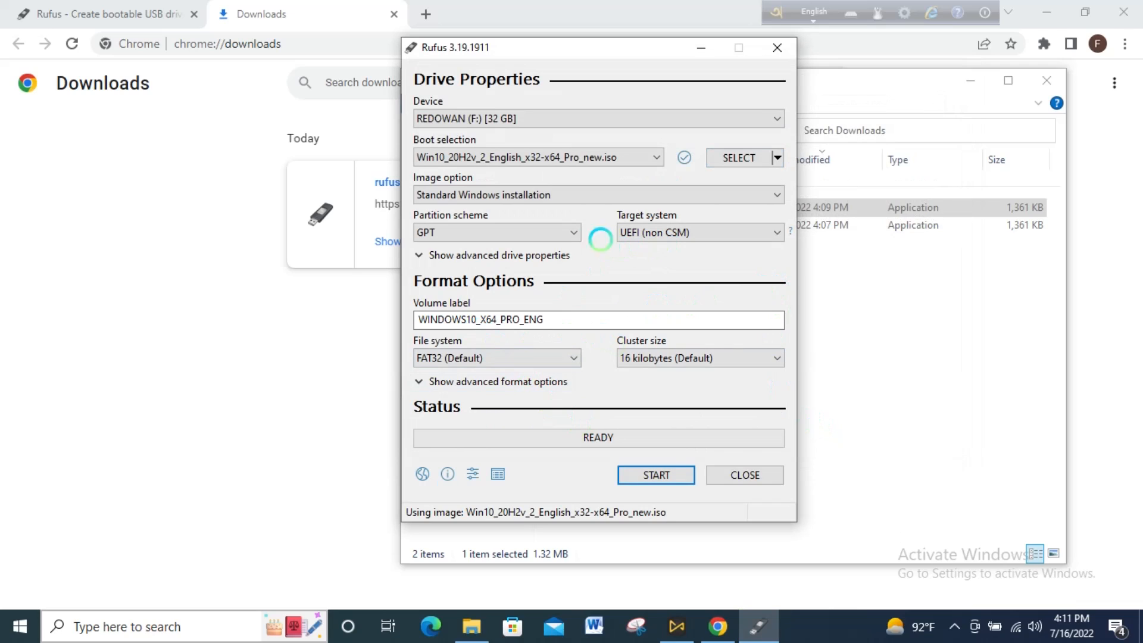
# - Keep Standard Windows installation as the image option and replace the volume label with the owner's name
pyautogui.click(498, 194)
pyautogui.click(501, 195)
pyautogui.click(501, 194)
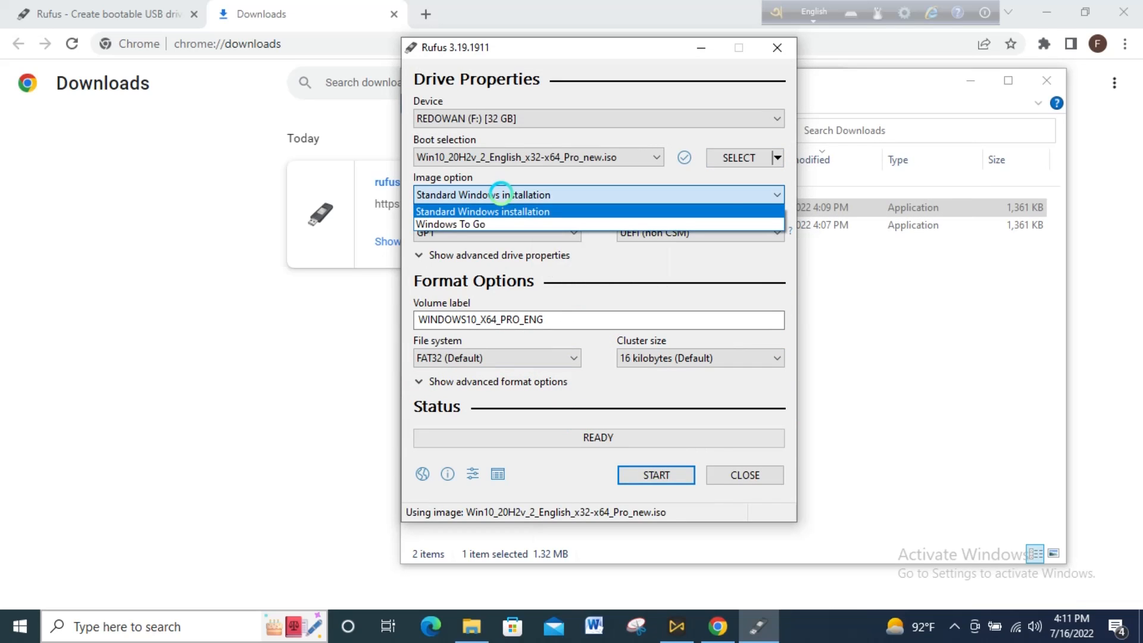
pyautogui.click(501, 195)
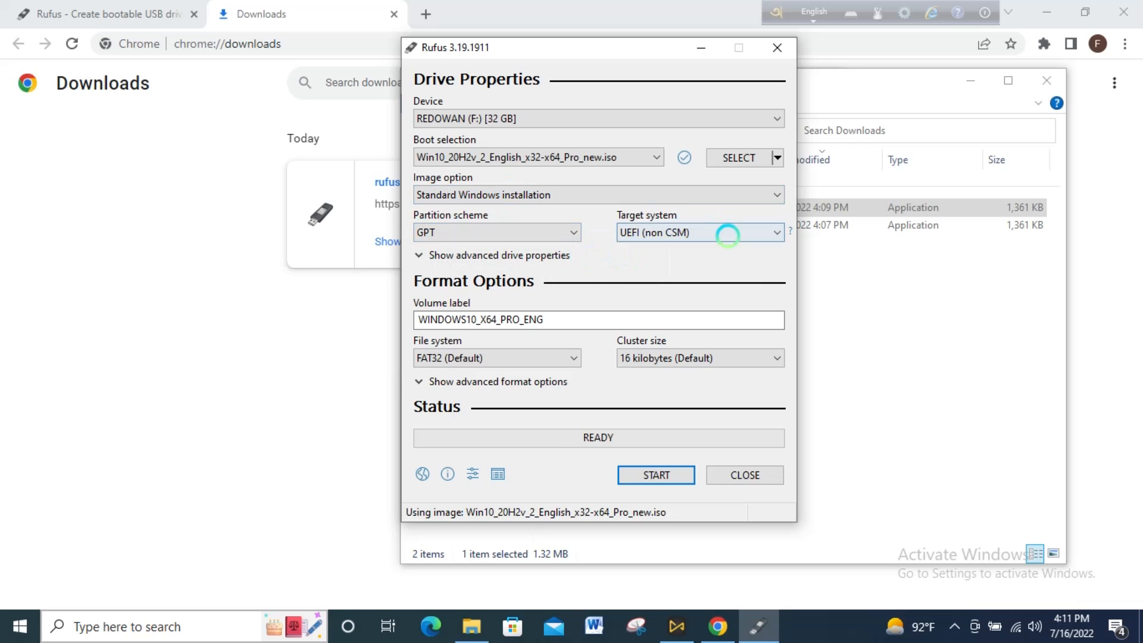
pyautogui.click(556, 322)
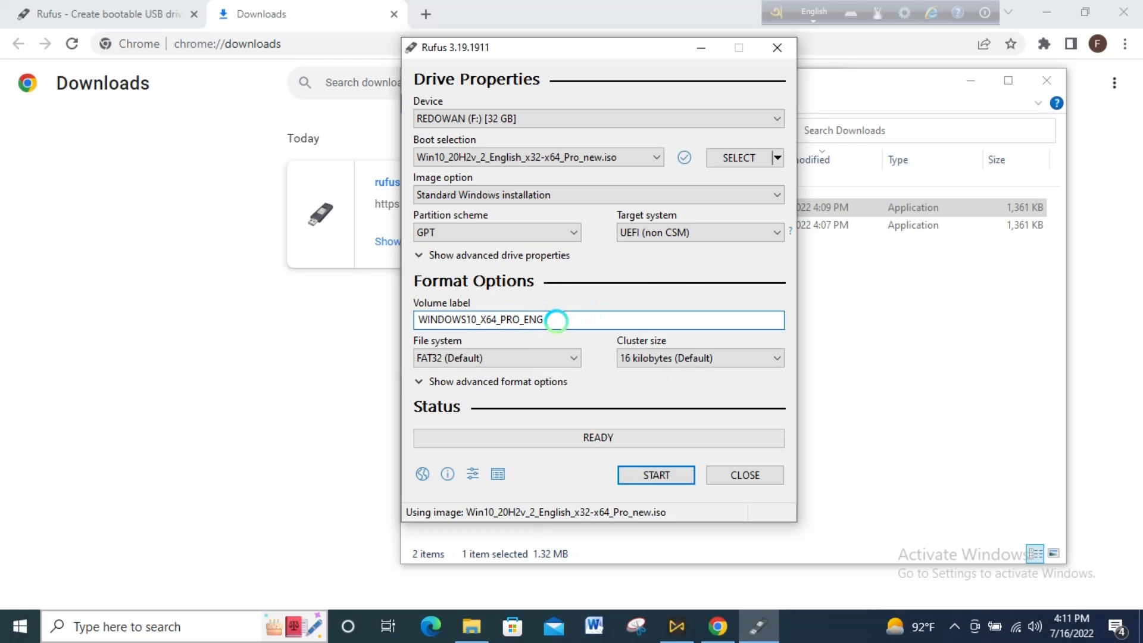
pyautogui.press('BackSpace')
pyautogui.press('BackSpace')
pyautogui.press('BackSpace')
pyautogui.press('BackSpace')
pyautogui.press('BackSpace')
pyautogui.press('BackSpace')
pyautogui.press('BackSpace')
pyautogui.press('BackSpace')
pyautogui.press('BackSpace')
pyautogui.press('BackSpace')
pyautogui.press('BackSpace')
pyautogui.press('BackSpace')
pyautogui.press('BackSpace')
pyautogui.press('BackSpace')
pyautogui.press('BackSpace')
pyautogui.press('BackSpace')
pyautogui.press('BackSpace')
pyautogui.press('BackSpace')
pyautogui.press('BackSpace')
pyautogui.press('BackSpace')
pyautogui.write('redowa')
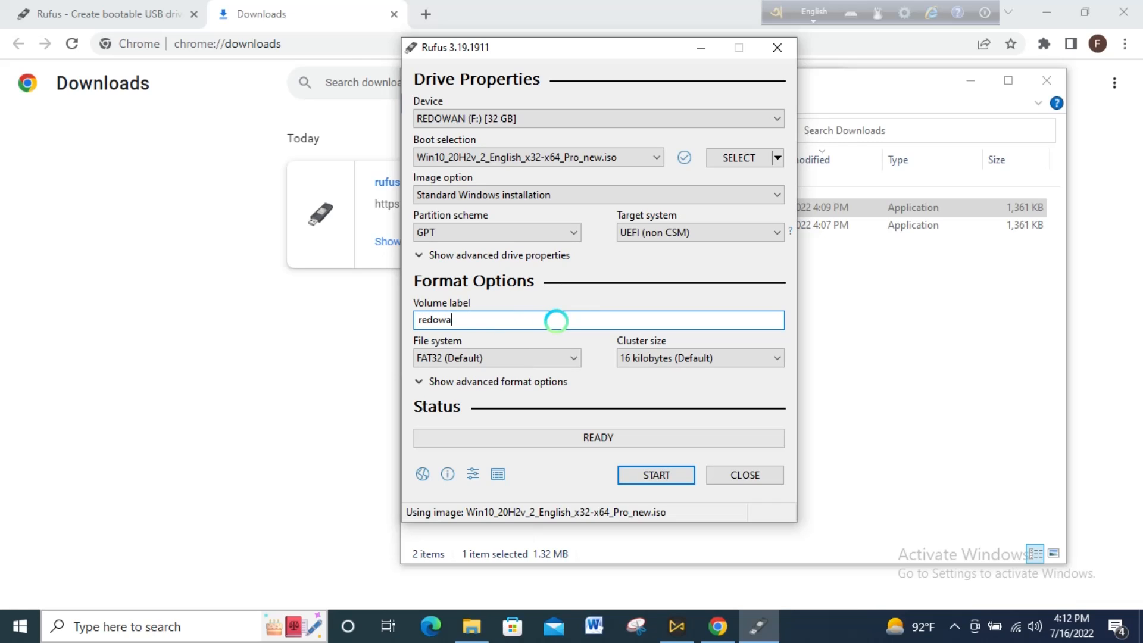
pyautogui.write('n')
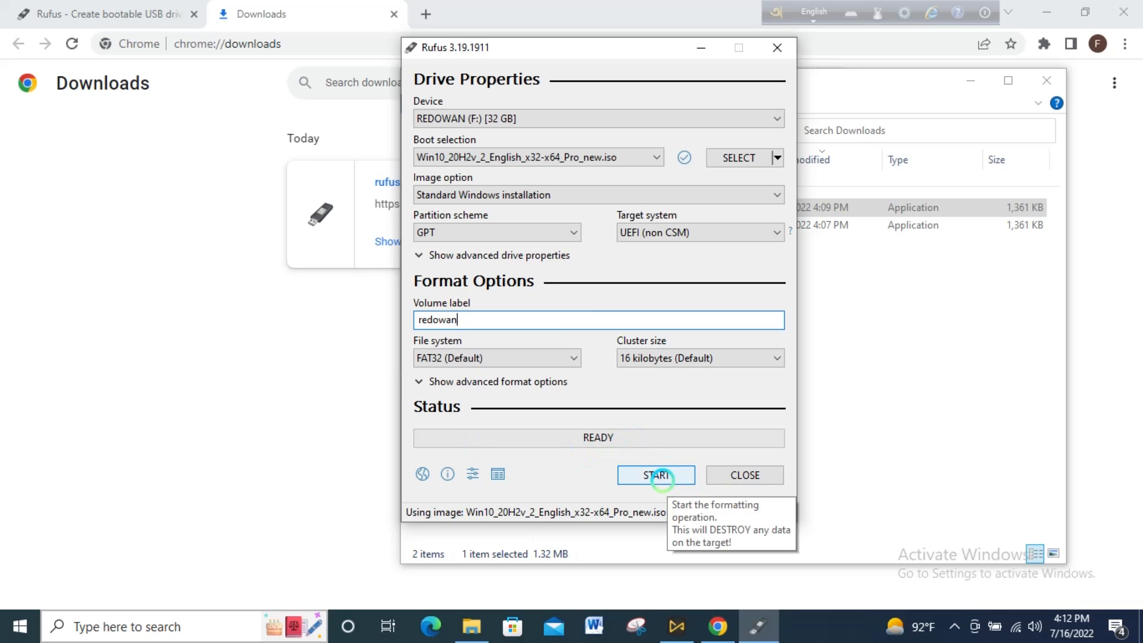
# - Start creating the bootable drive, accepting that all data on the USB drive will be destroyed
pyautogui.click(660, 475)
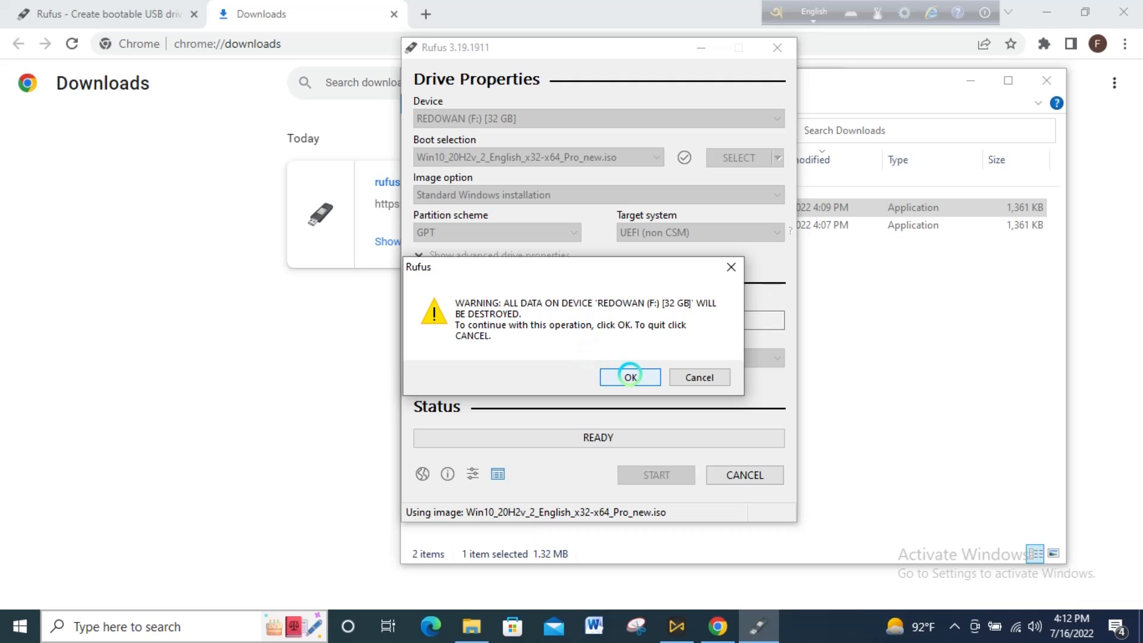
pyautogui.click(629, 375)
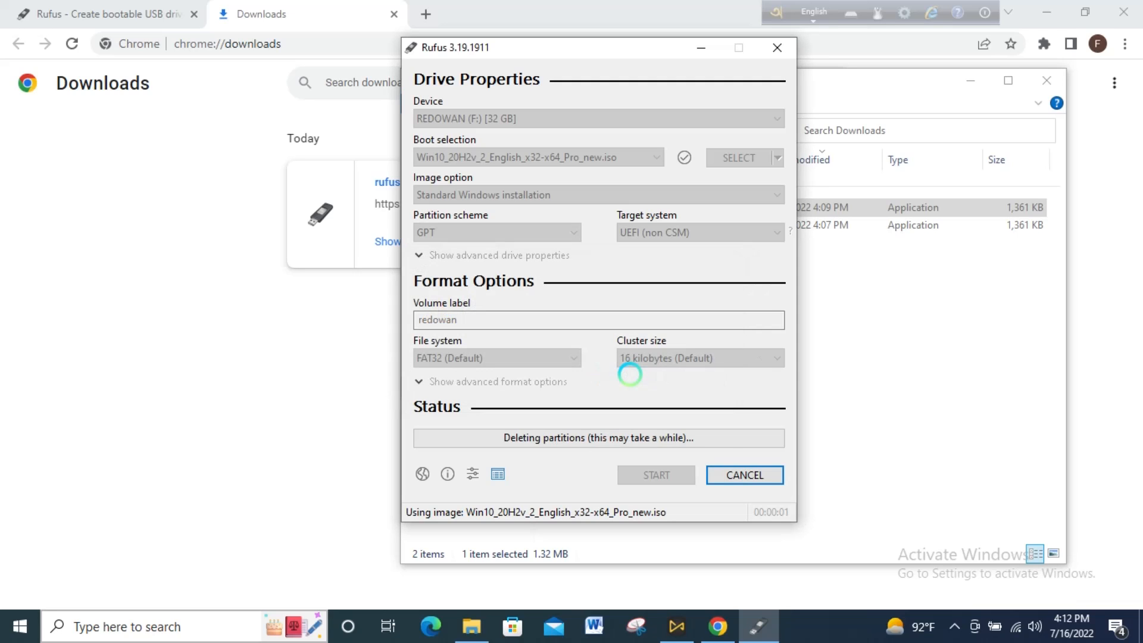